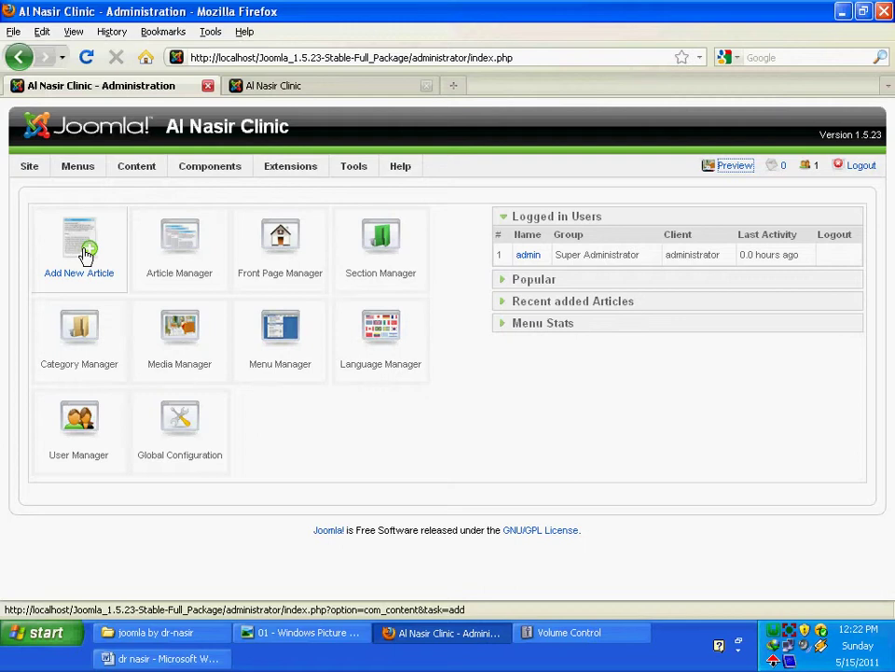
- Log back in to the site administration with the filled-in credentials and start a new article
click(86, 251)
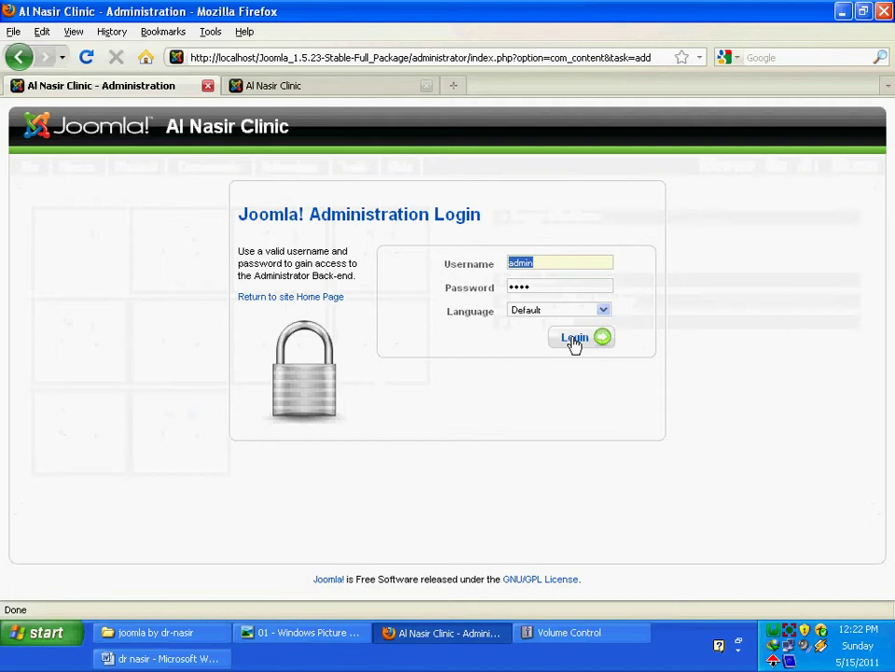
click(574, 340)
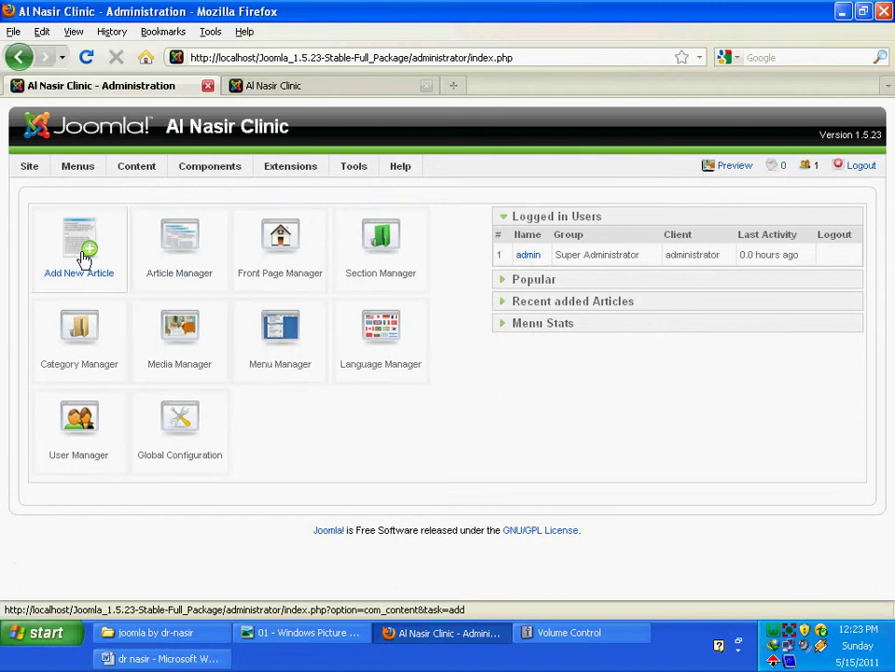
click(84, 257)
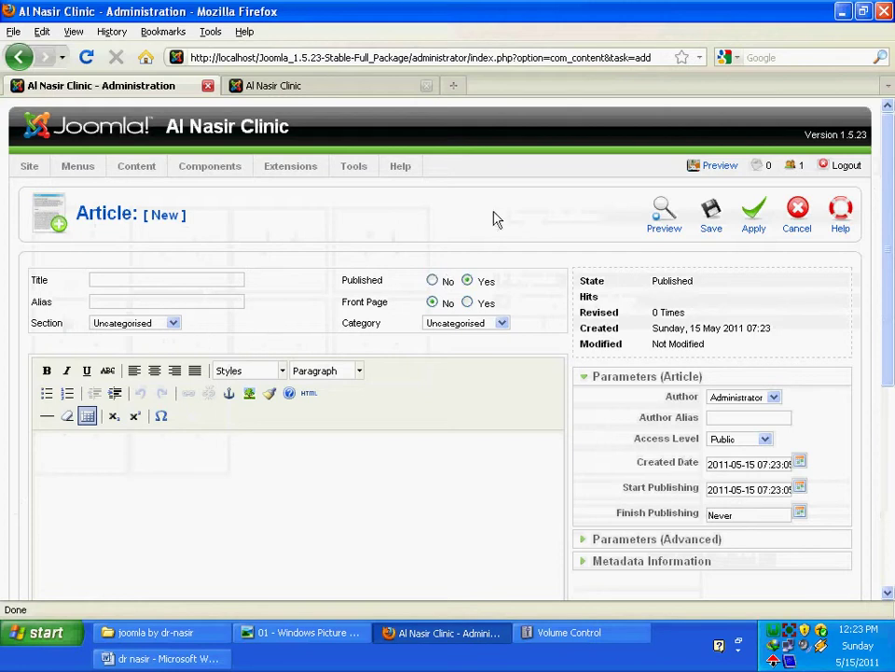
scroll(384, 235, down, 7)
scroll(382, 236, up, 7)
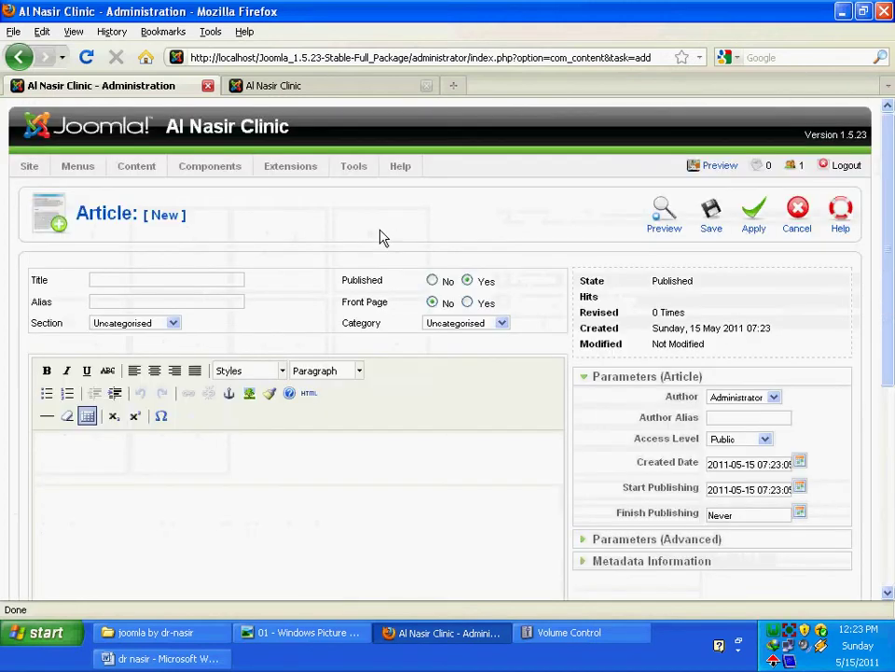
scroll(380, 237, down, 4)
scroll(379, 236, down, 3)
scroll(380, 236, up, 7)
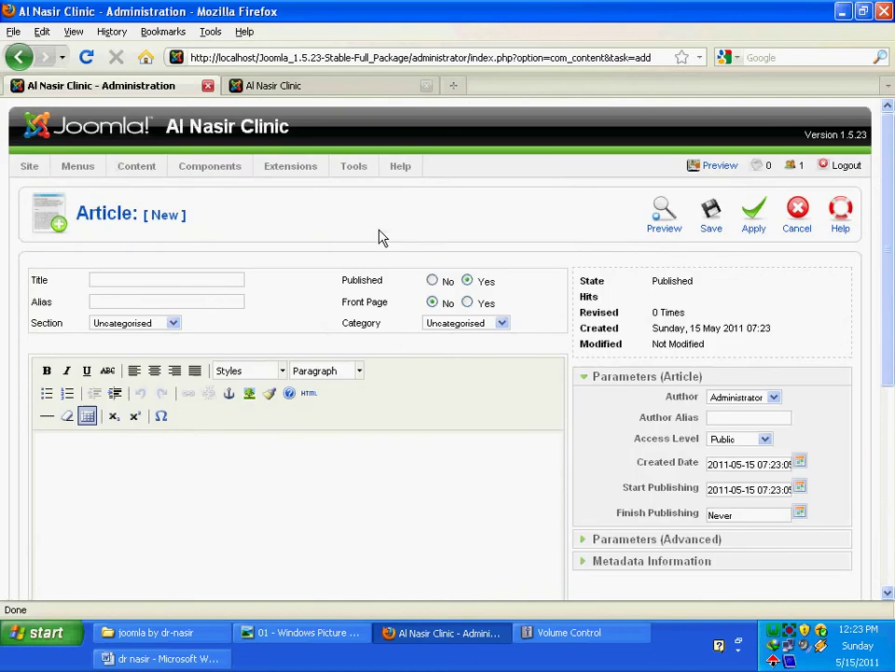
- Title the article as an introduction to the clinic's doctor and copy the same text into its alias
click(109, 278)
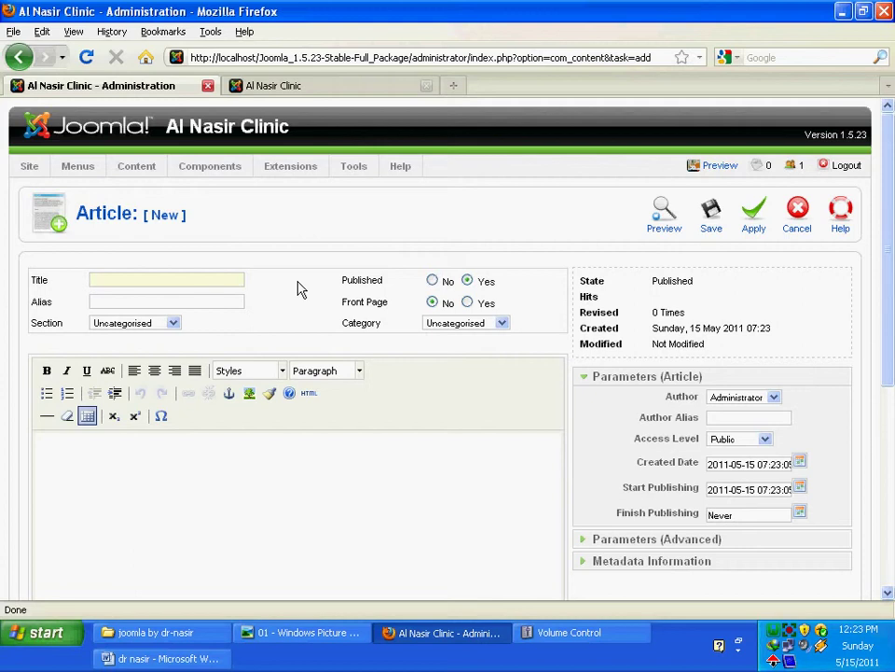
text(Introduction To Dr. Nasir)
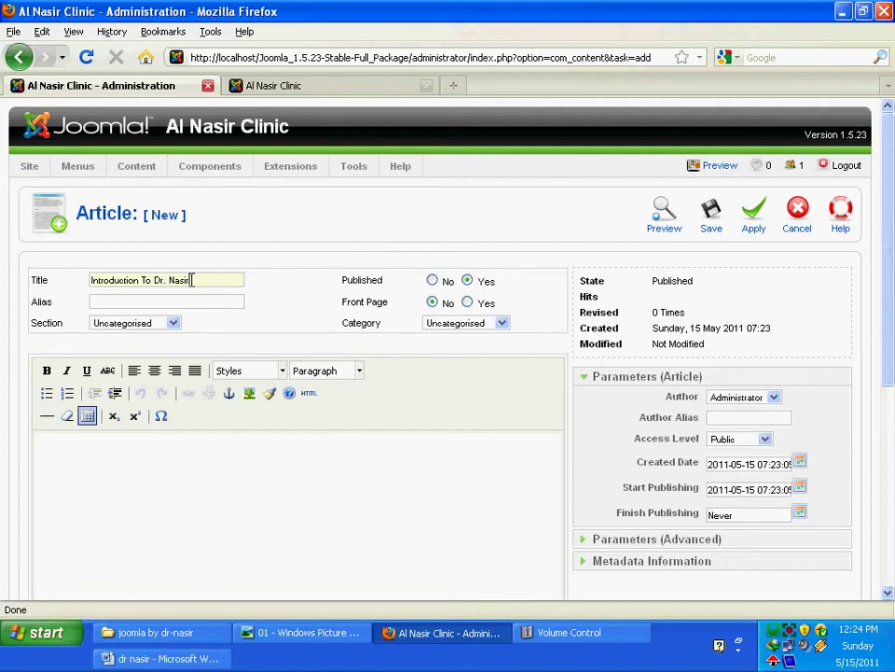
drag(192, 280, 90, 279)
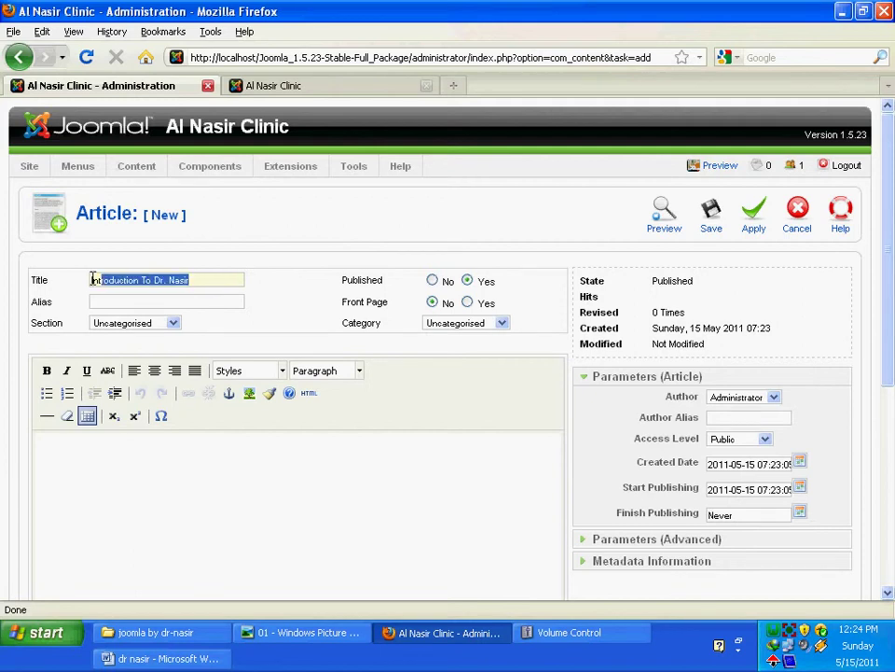
right_click(121, 279)
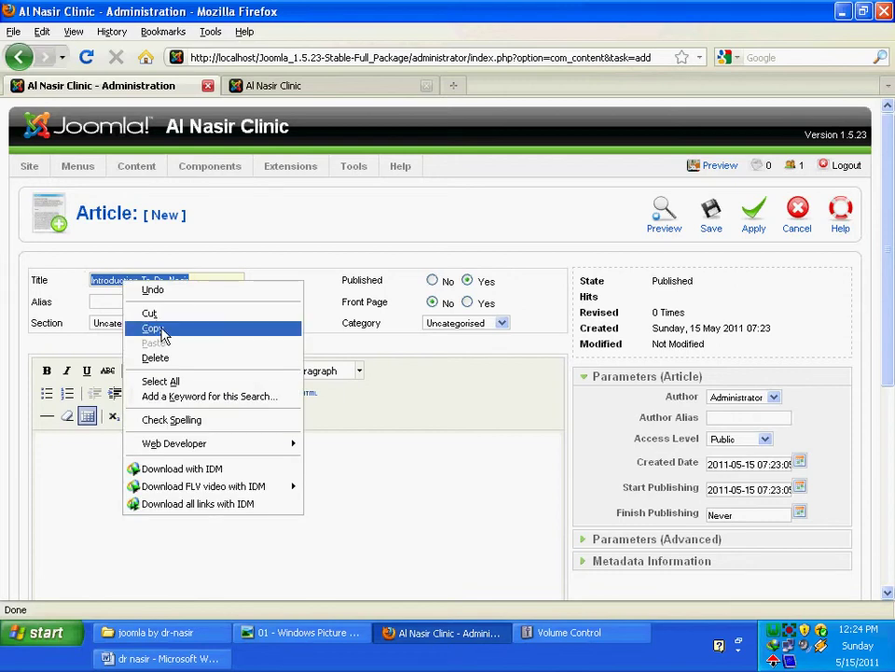
click(163, 336)
click(113, 300)
right_click(114, 301)
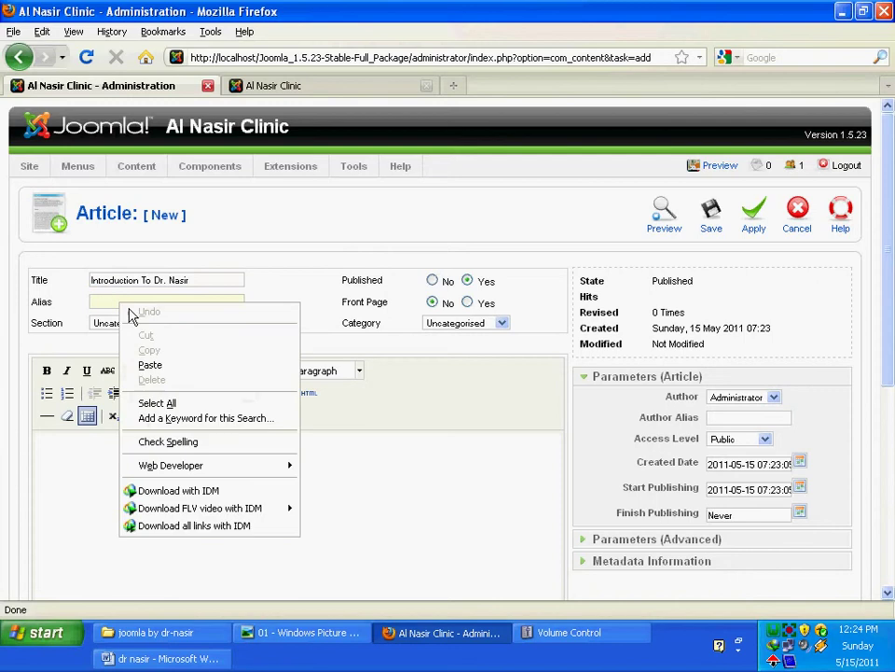
click(149, 364)
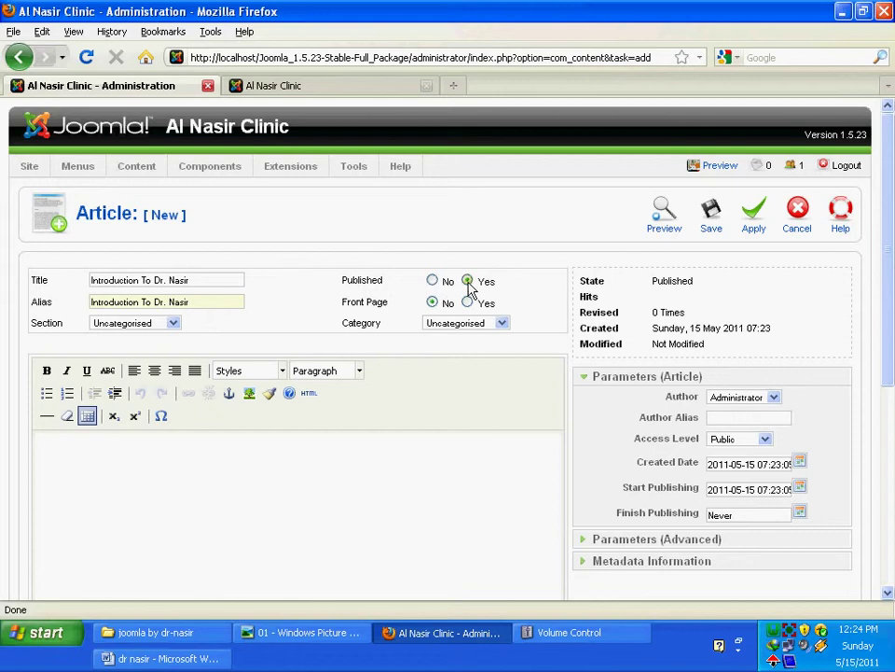
- Set the article's Published and Front Page options to Yes, consulting the public site's home page
click(433, 281)
click(467, 281)
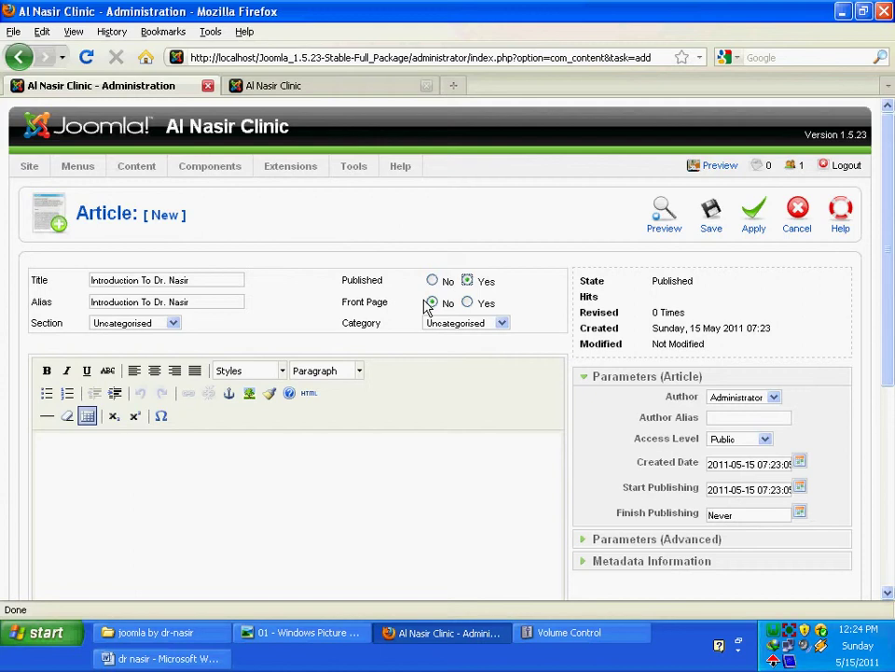
click(276, 85)
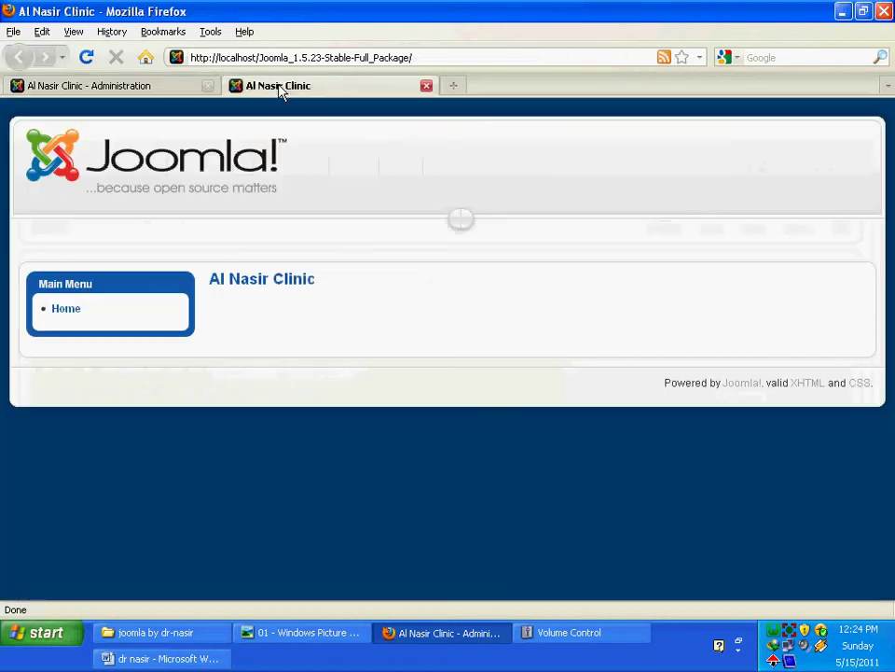
click(147, 88)
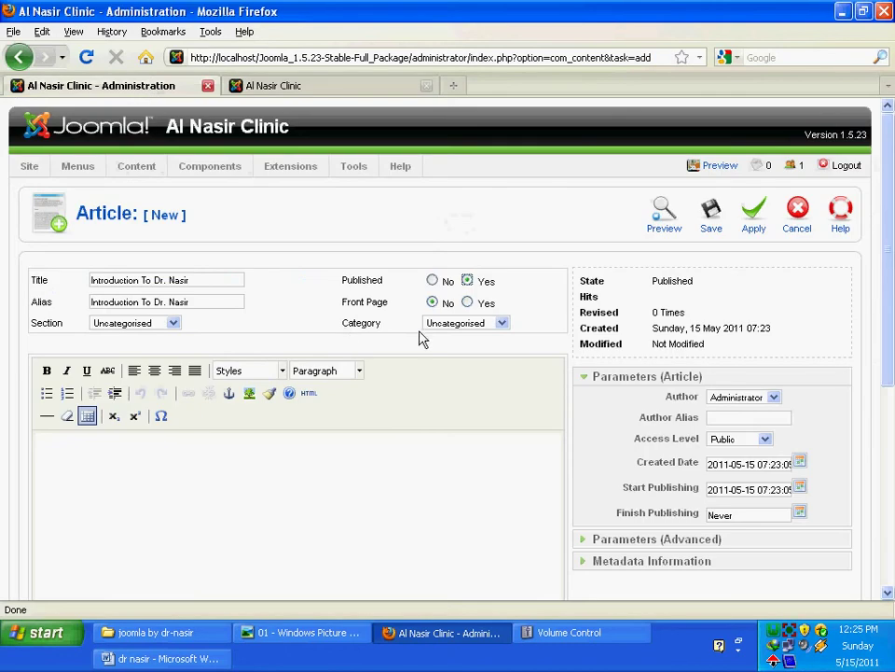
click(468, 304)
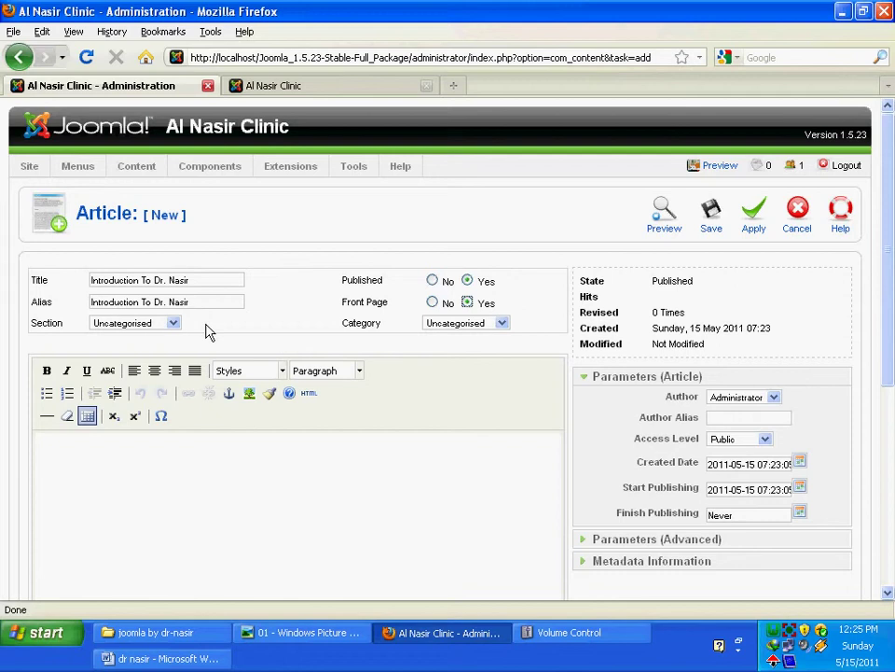
- Choose Uncategorised as both the section and the category of the new article
click(174, 325)
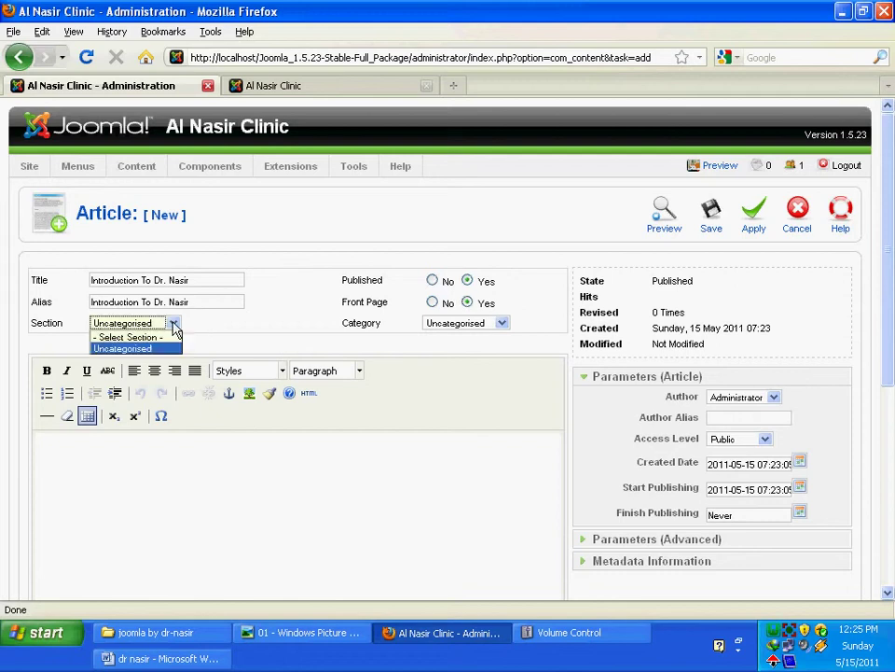
click(173, 326)
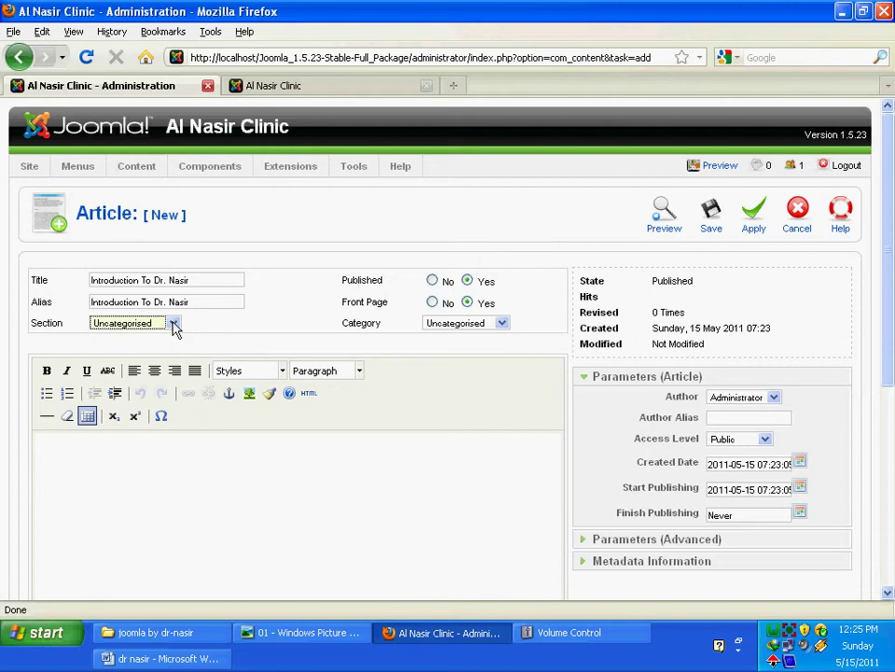
click(501, 325)
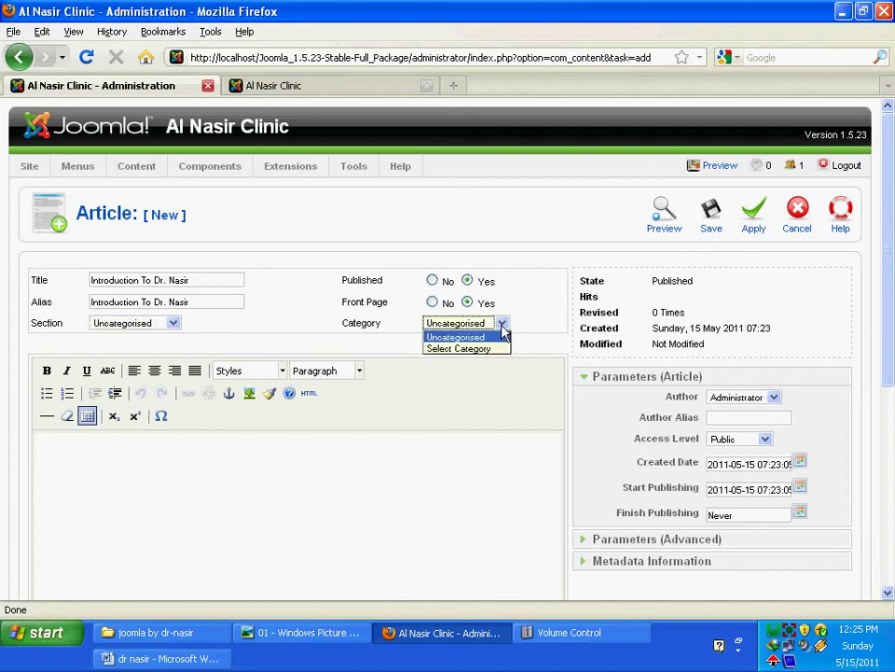
click(471, 337)
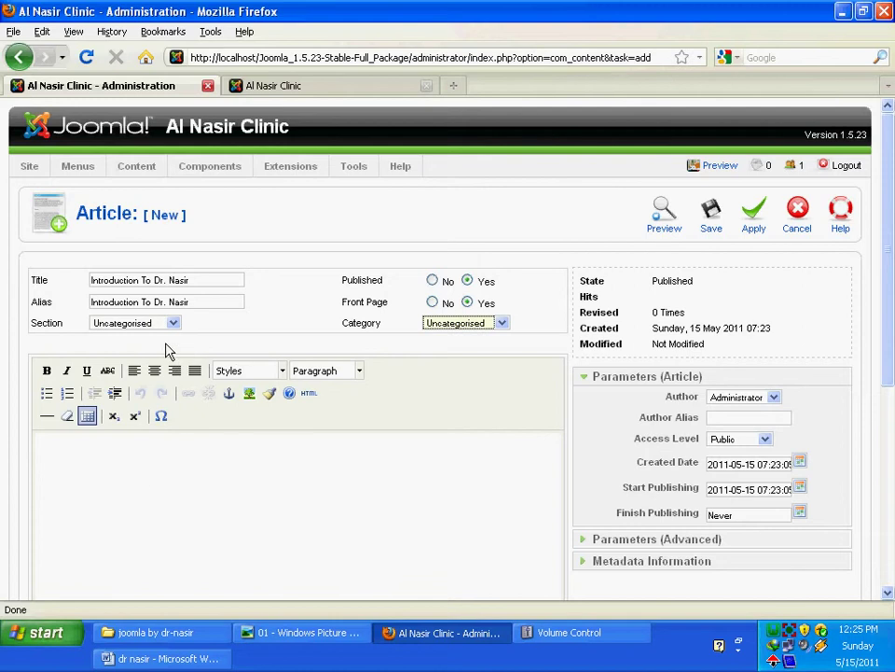
- Place the cursor in the article body, then switch to Microsoft Word and copy the four biography paragraphs below the doctor's photo
scroll(137, 478, down, 2)
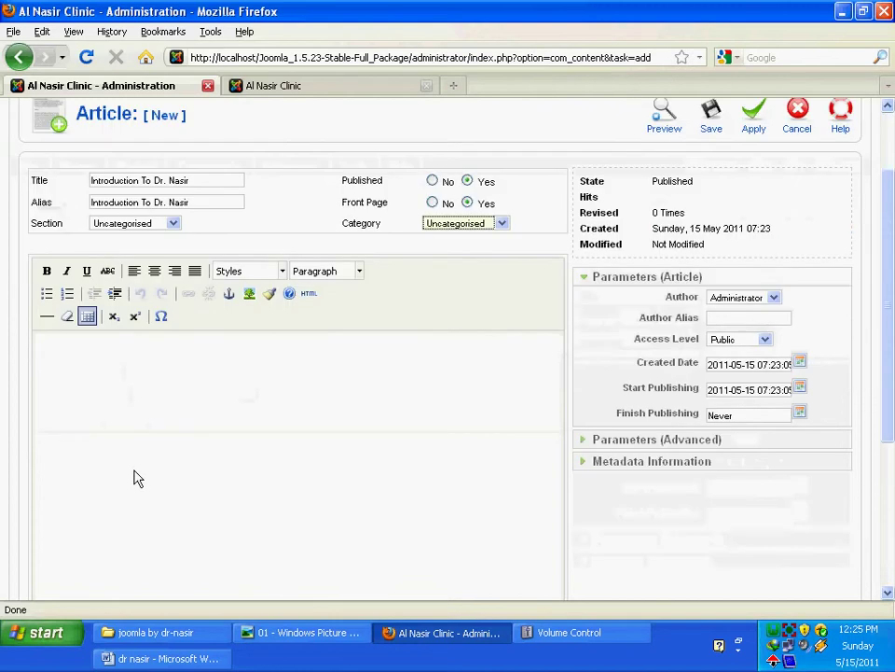
click(80, 367)
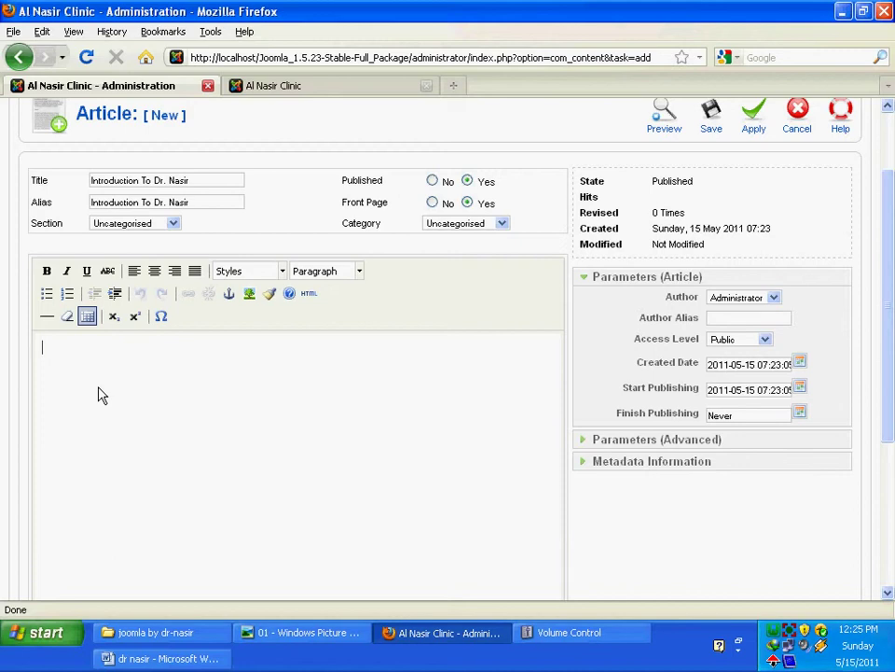
click(187, 659)
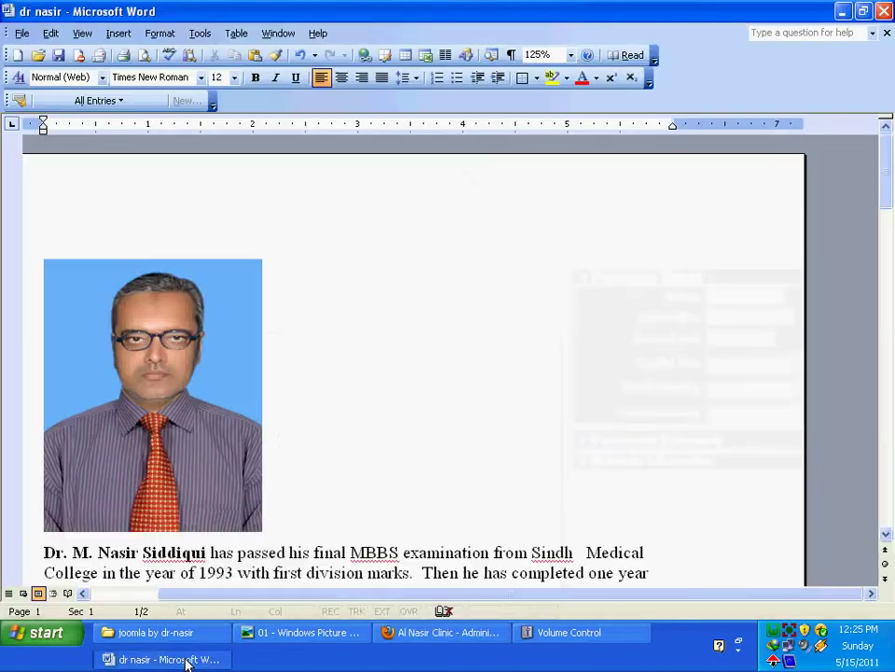
scroll(367, 288, down, 3)
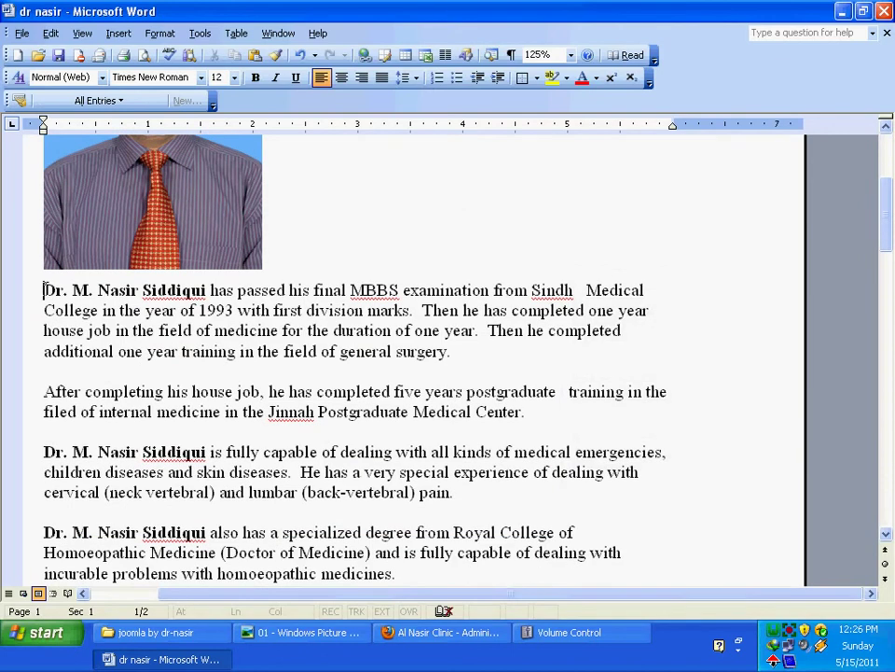
drag(34, 290, 398, 479)
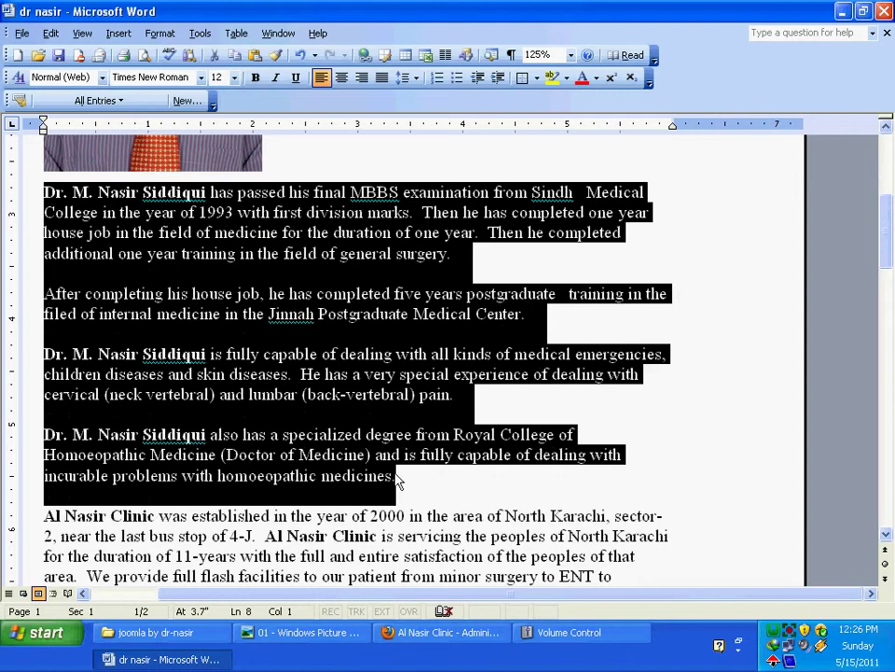
right_click(224, 339)
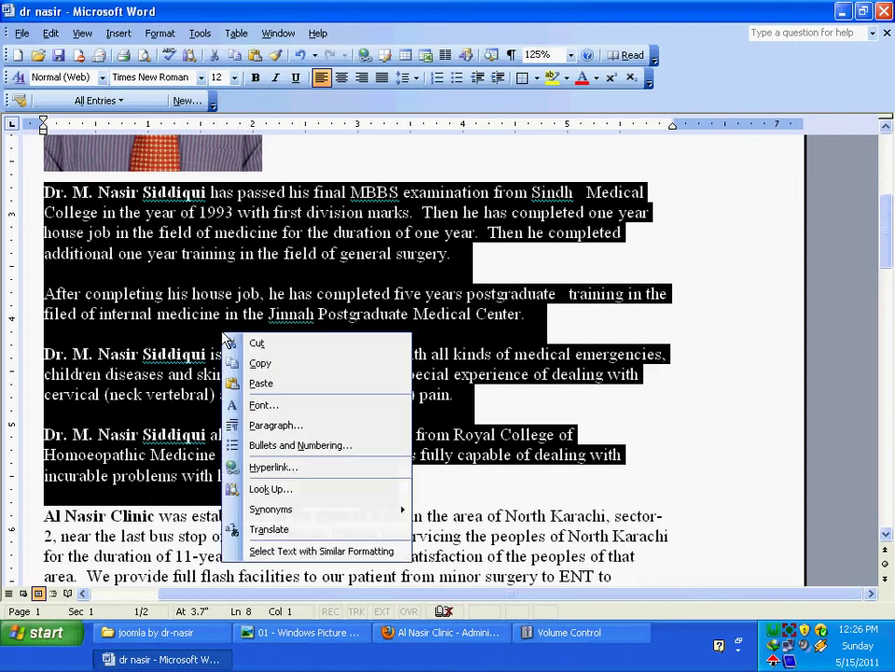
click(260, 364)
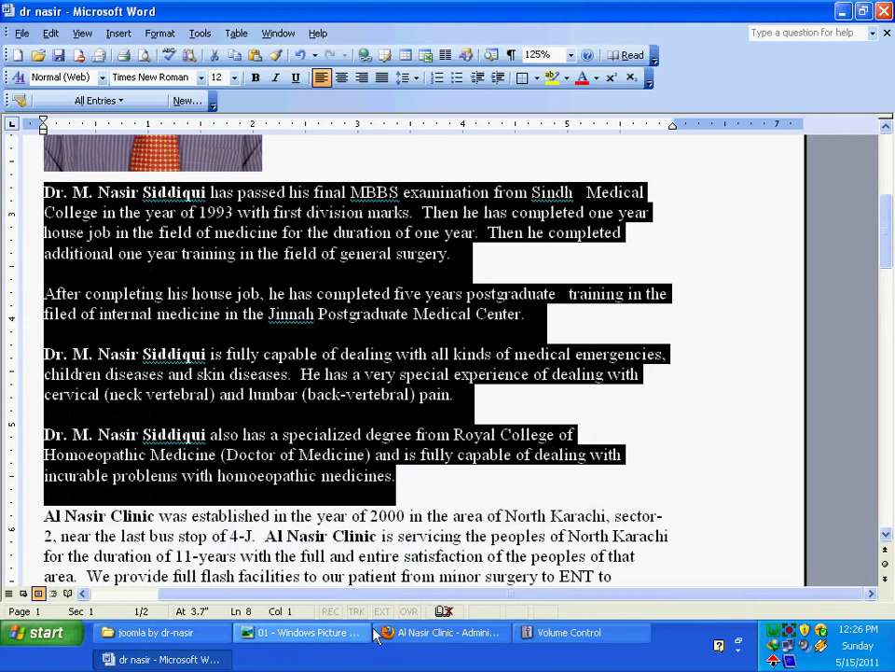
- Return to the article in Firefox and paste the copied biography paragraphs into its body
click(444, 633)
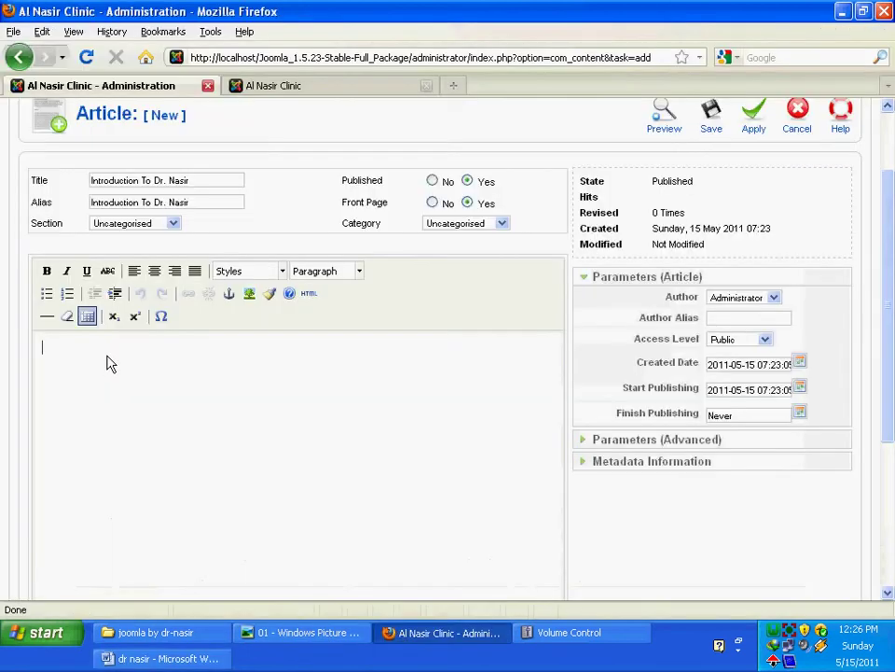
scroll(109, 371, down, 4)
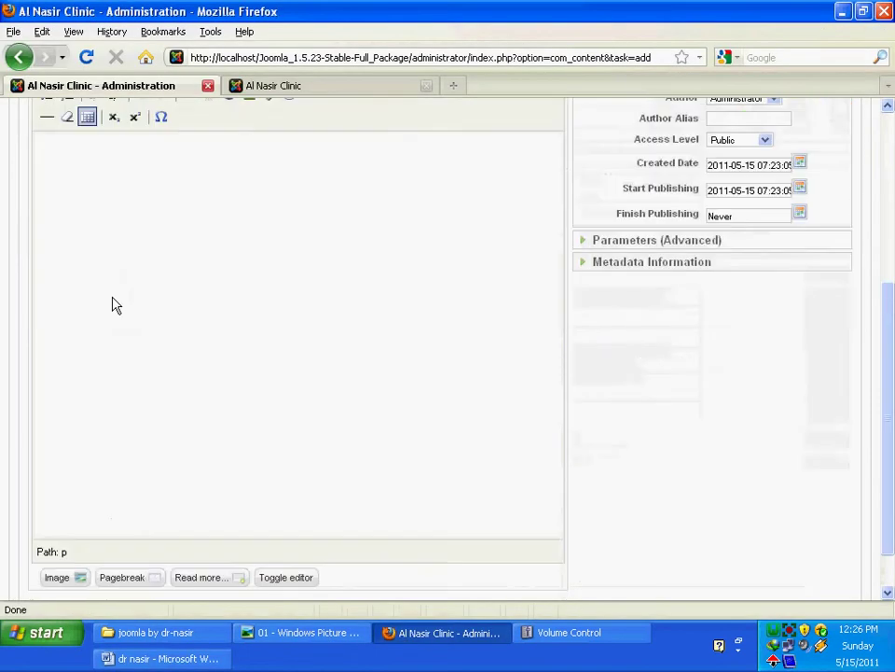
right_click(115, 174)
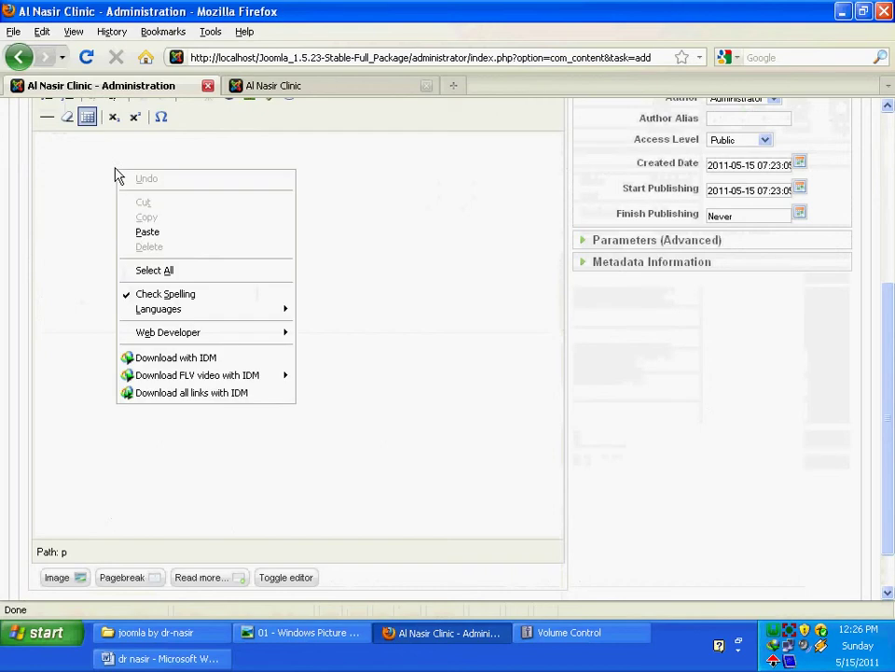
click(134, 233)
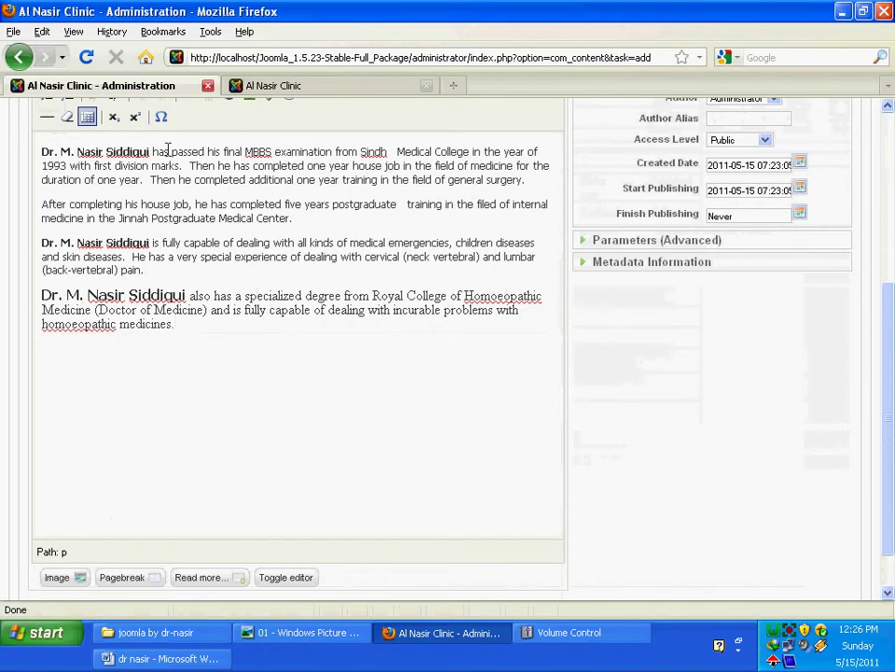
- Correct both misspellings in the last paragraph to "Homeopathic" and "homeopathic" using the suggested spellings
right_click(514, 300)
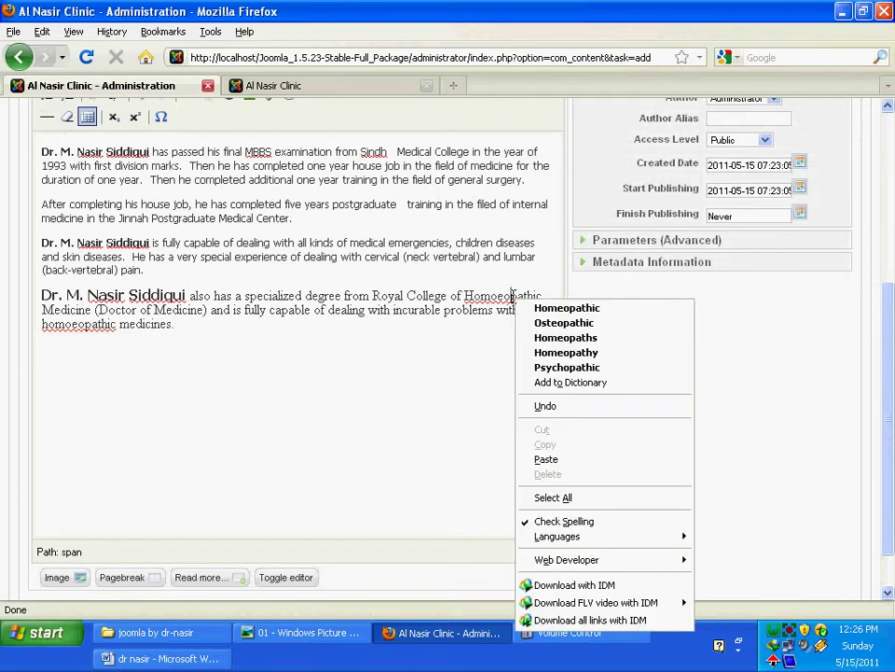
click(559, 307)
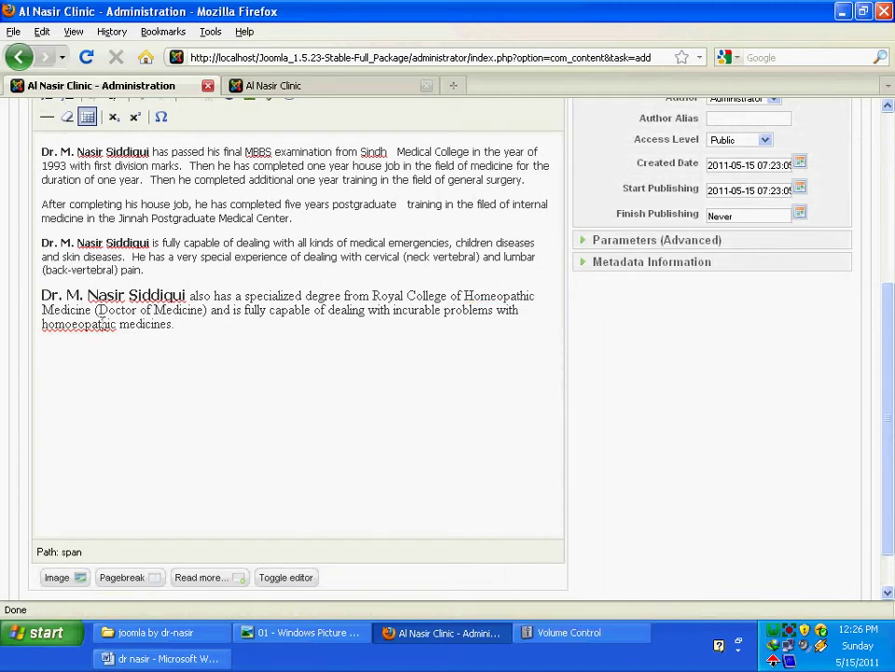
right_click(58, 325)
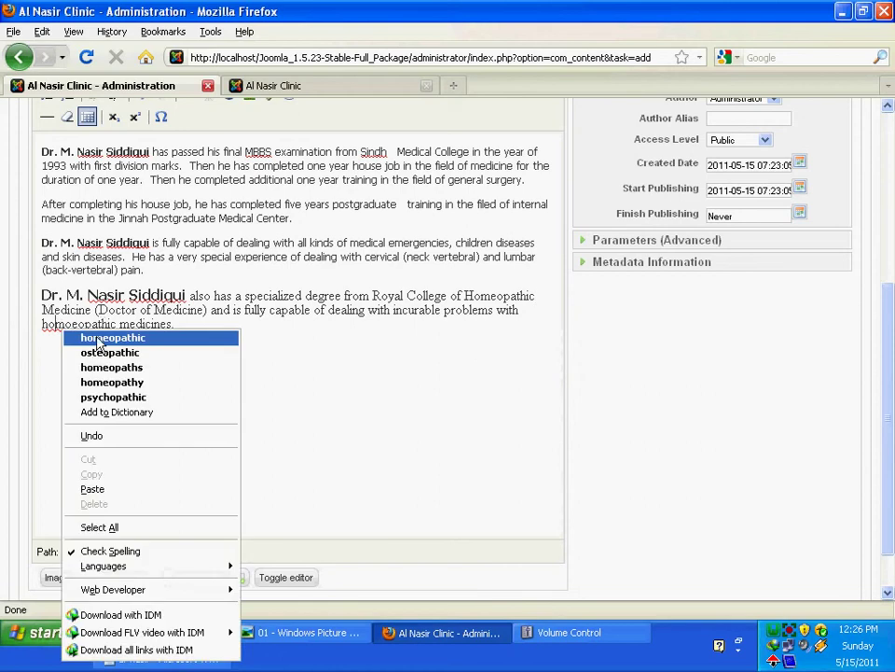
click(146, 346)
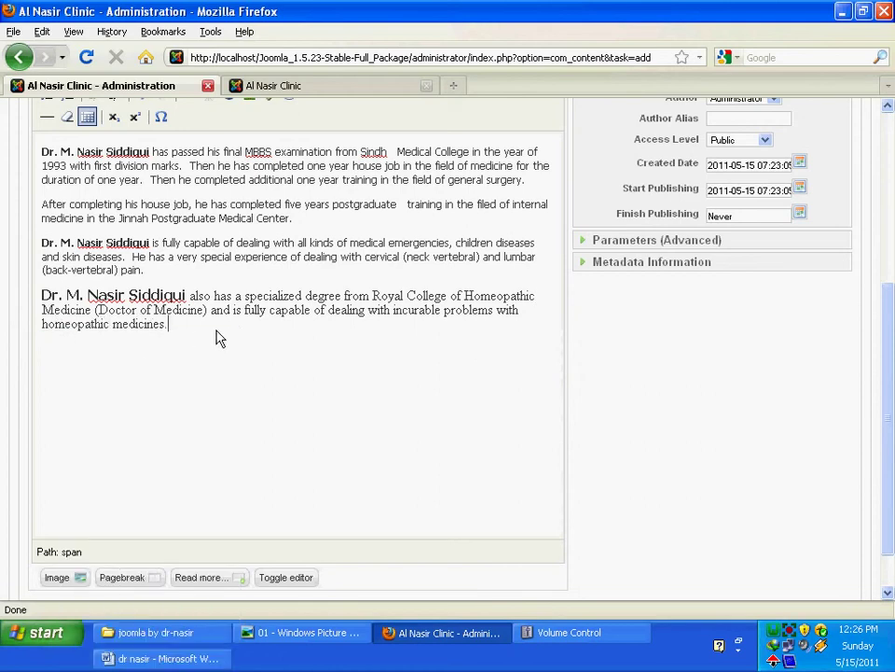
scroll(269, 372, down, 2)
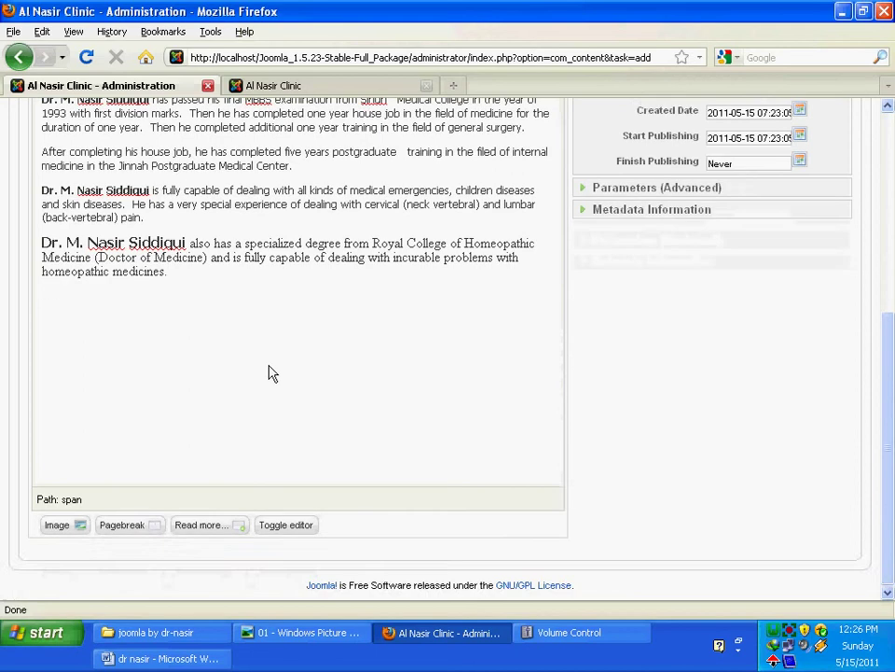
- Insert two blank lines above the first biography paragraph and place the cursor on the upper one
scroll(187, 369, up, 6)
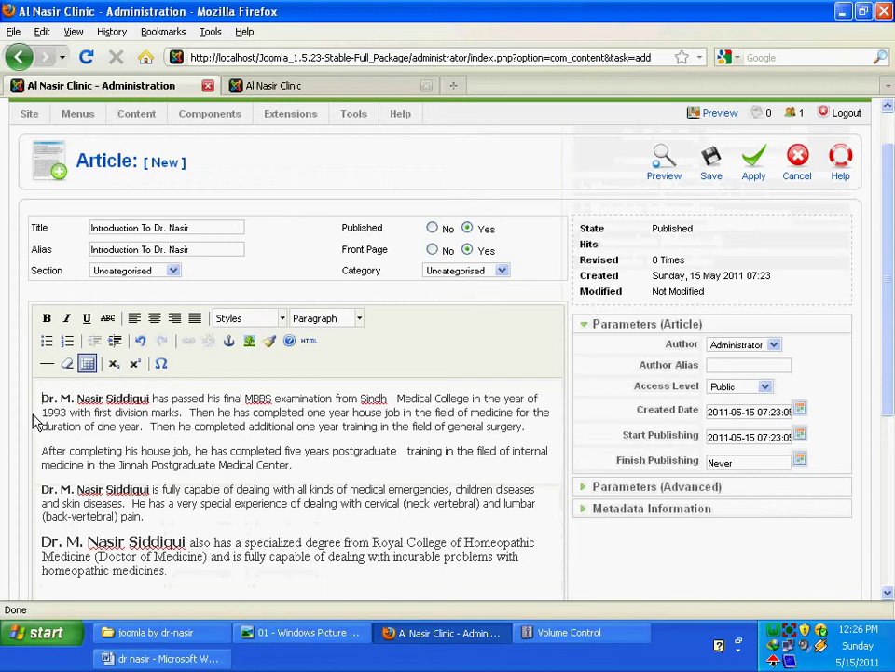
key(Return)
key(Return)
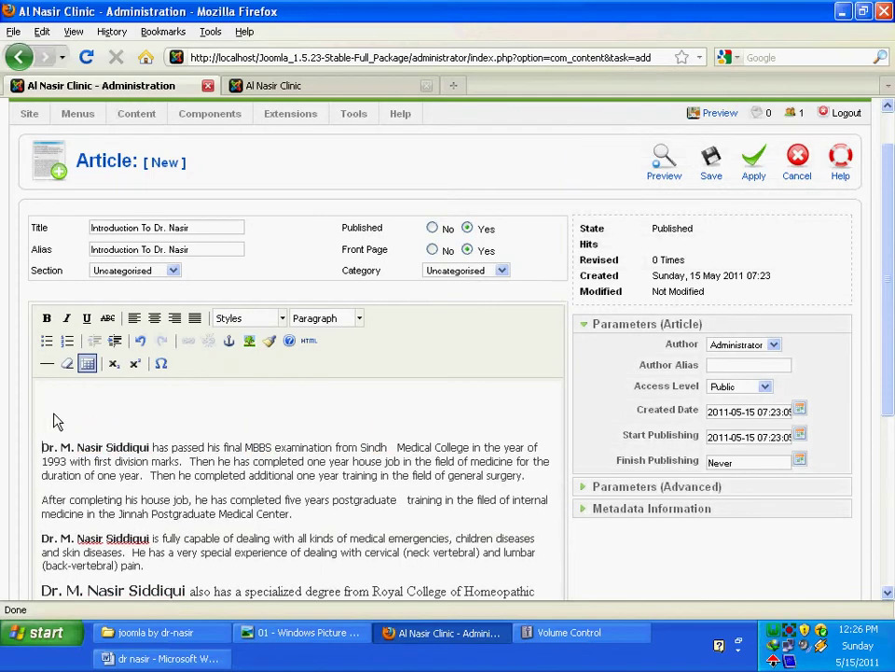
click(53, 413)
- Open the article's image insertion dialog and look through the images already stored on the site
scroll(50, 410, down, 4)
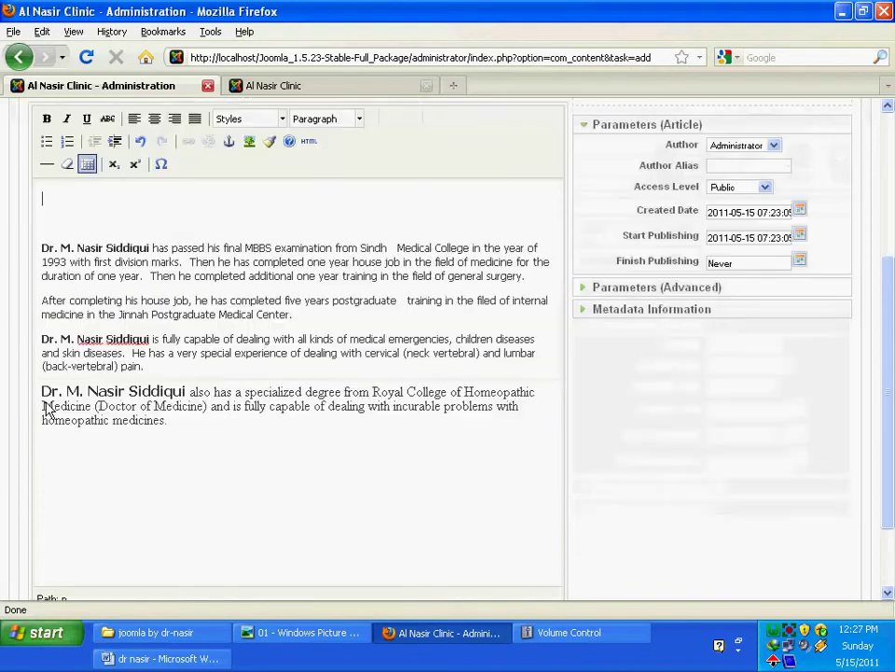
scroll(45, 402, down, 2)
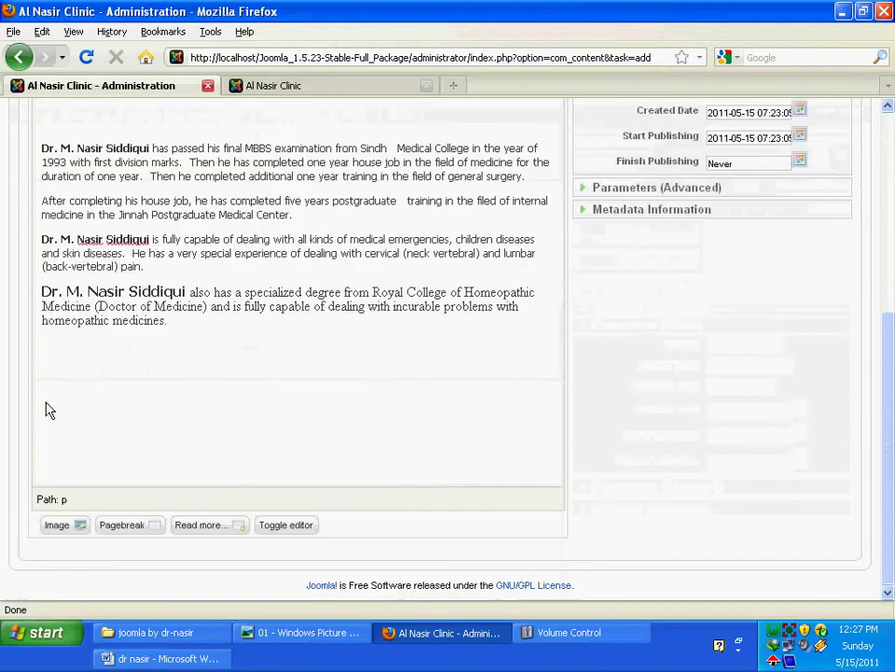
click(57, 527)
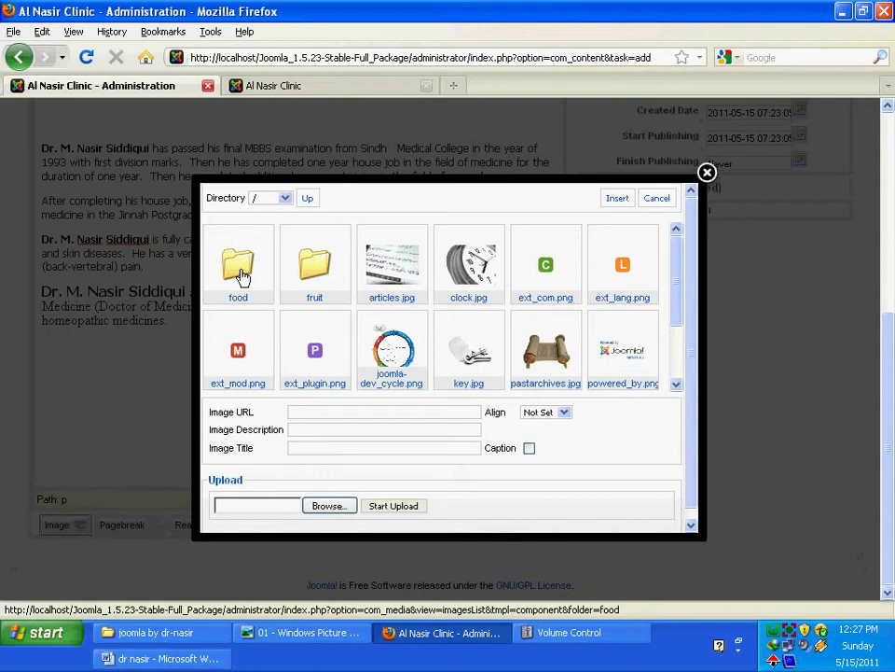
click(677, 385)
click(677, 385)
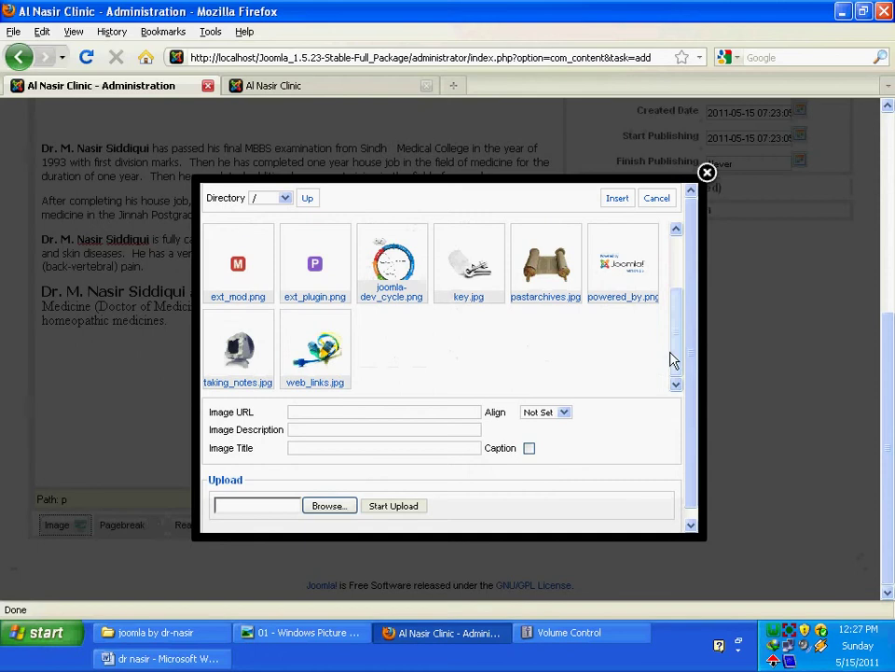
drag(675, 366, 674, 300)
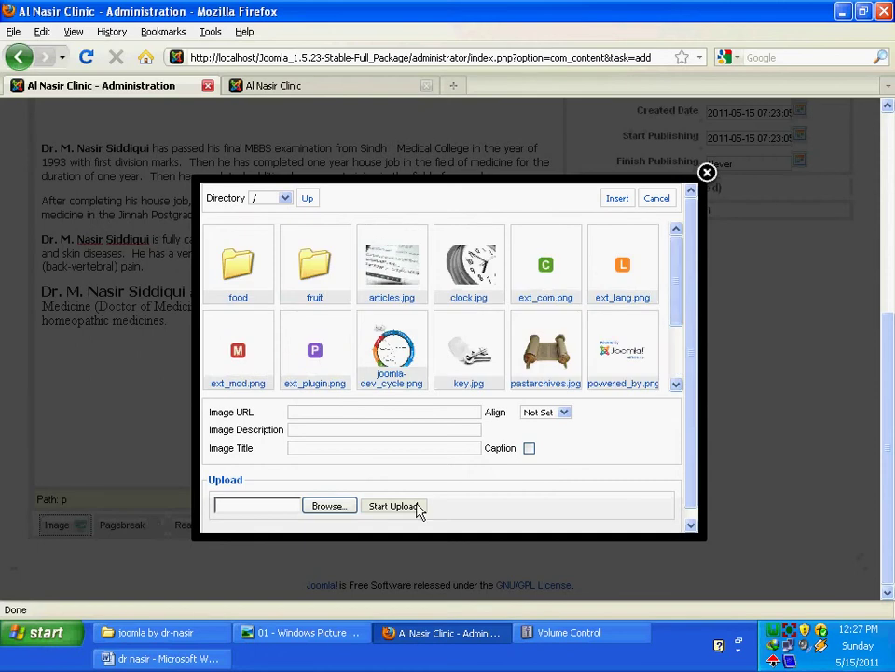
- Browse for an image to upload in the PHOTOES folder on drive F: and show its contents as thumbnails
click(329, 507)
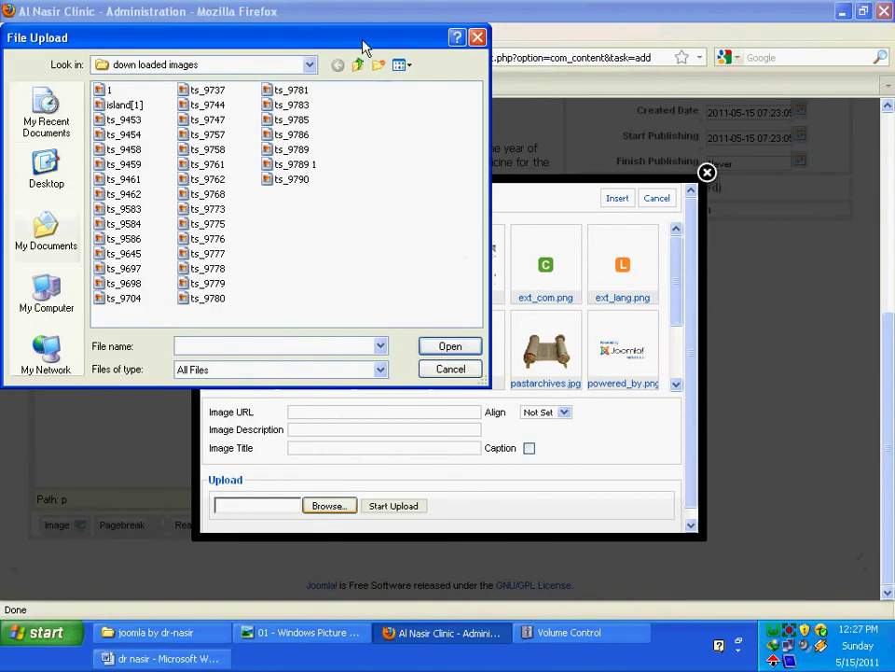
drag(300, 45, 446, 45)
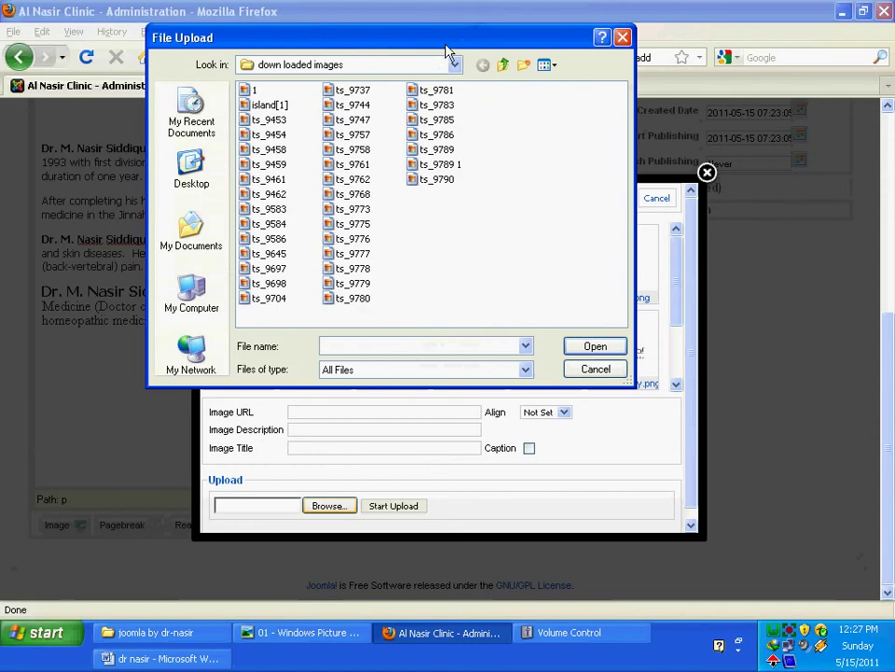
click(197, 298)
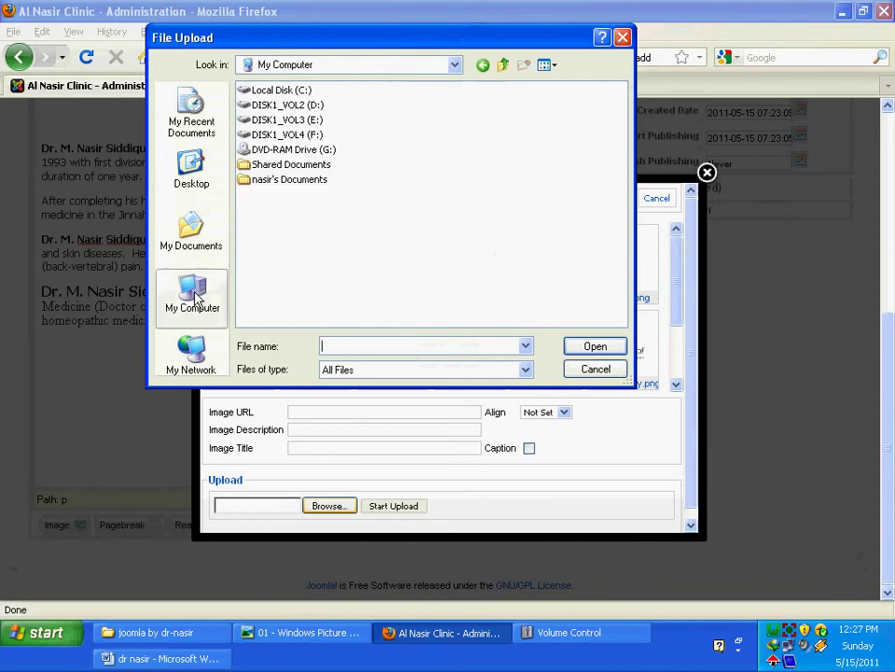
double_click(268, 136)
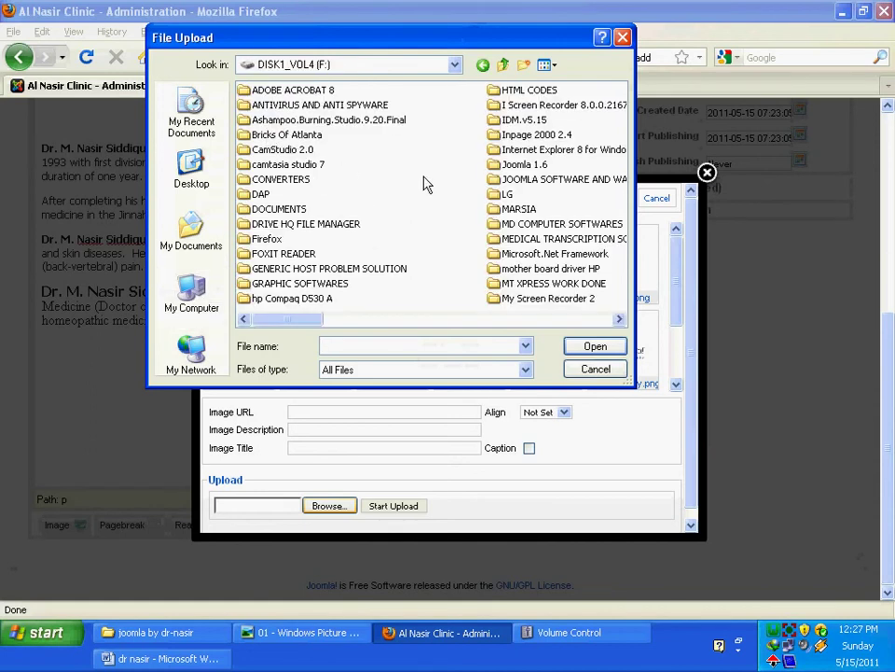
scroll(423, 184, down, 3)
double_click(518, 117)
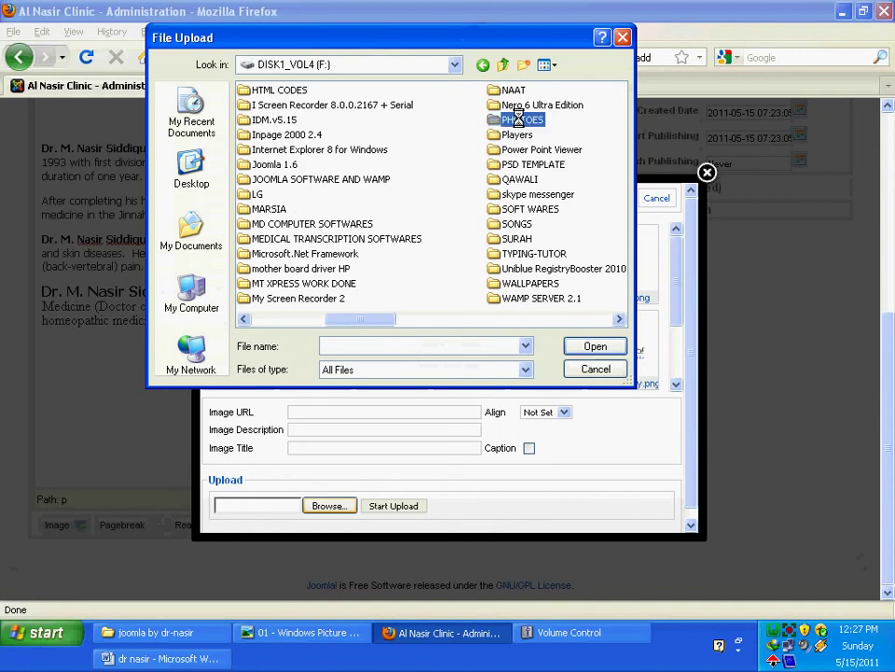
click(546, 66)
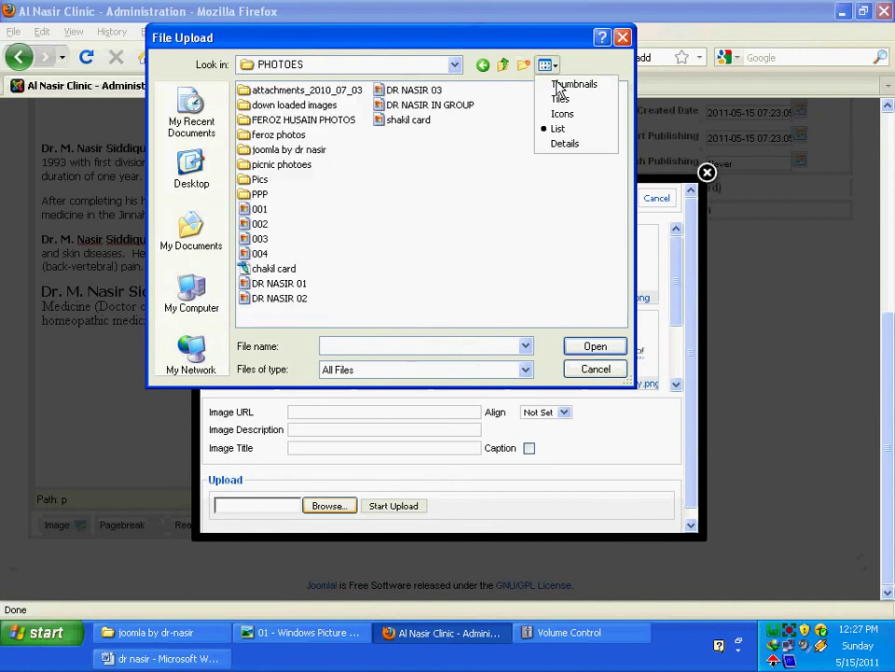
click(559, 87)
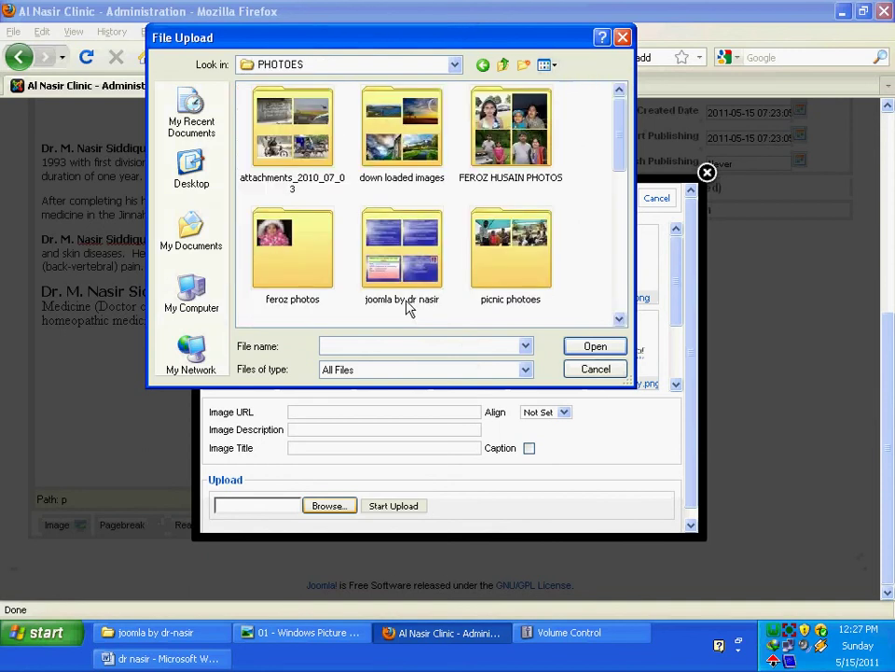
- Upload the doctor's portrait photo numbered 02 and insert it above the biography paragraphs
scroll(406, 305, down, 3)
scroll(406, 306, down, 3)
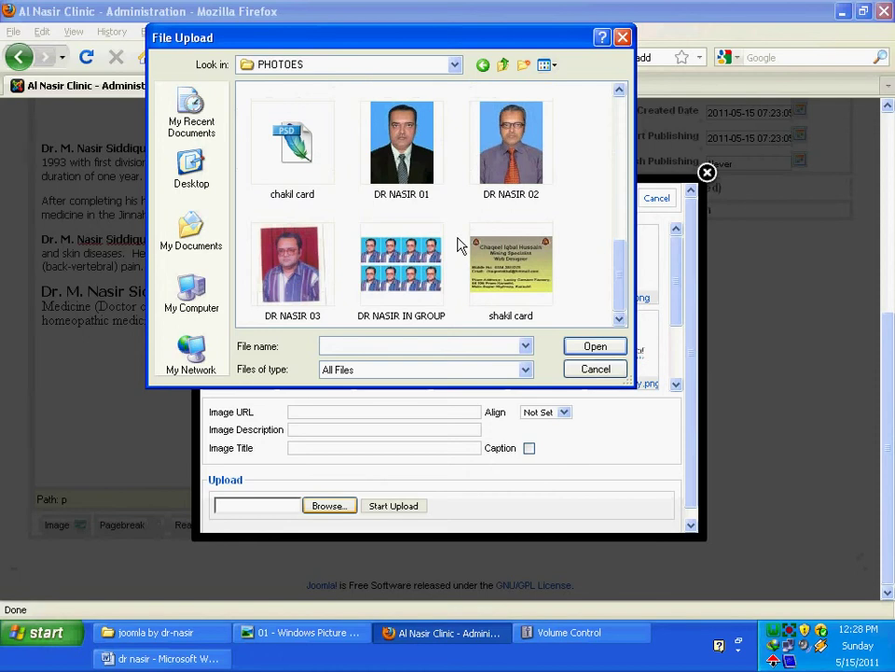
click(512, 144)
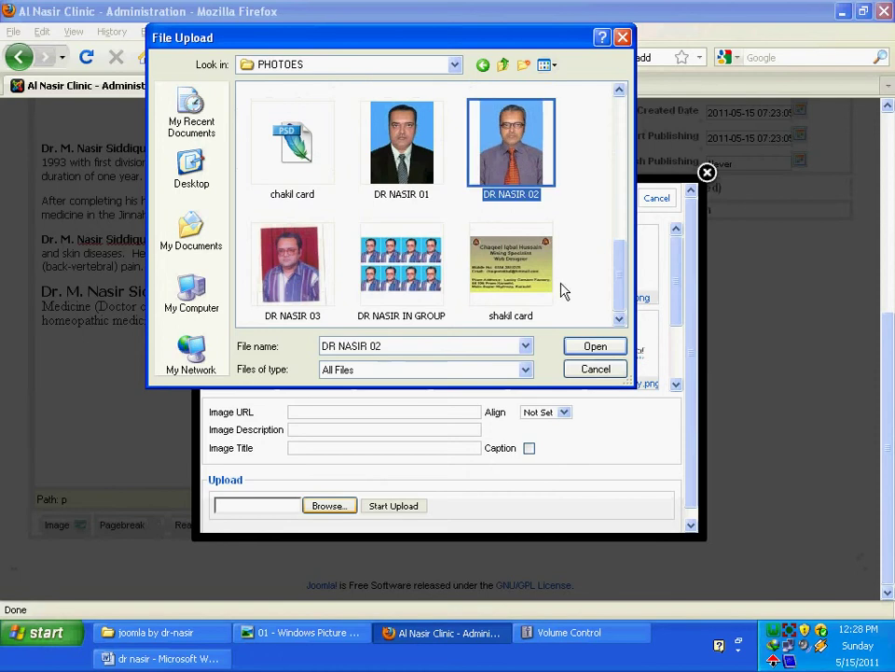
click(587, 347)
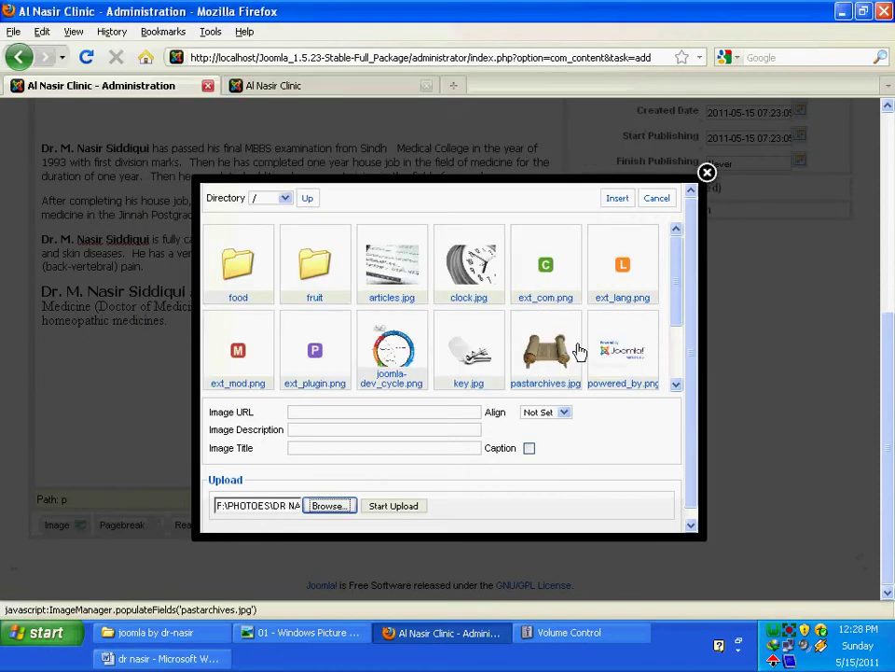
click(388, 509)
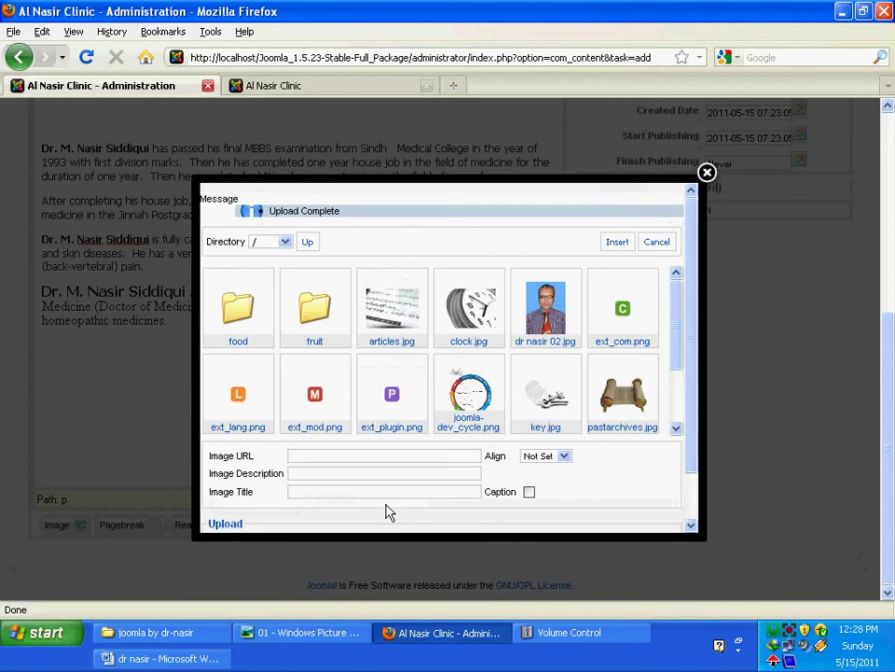
click(547, 317)
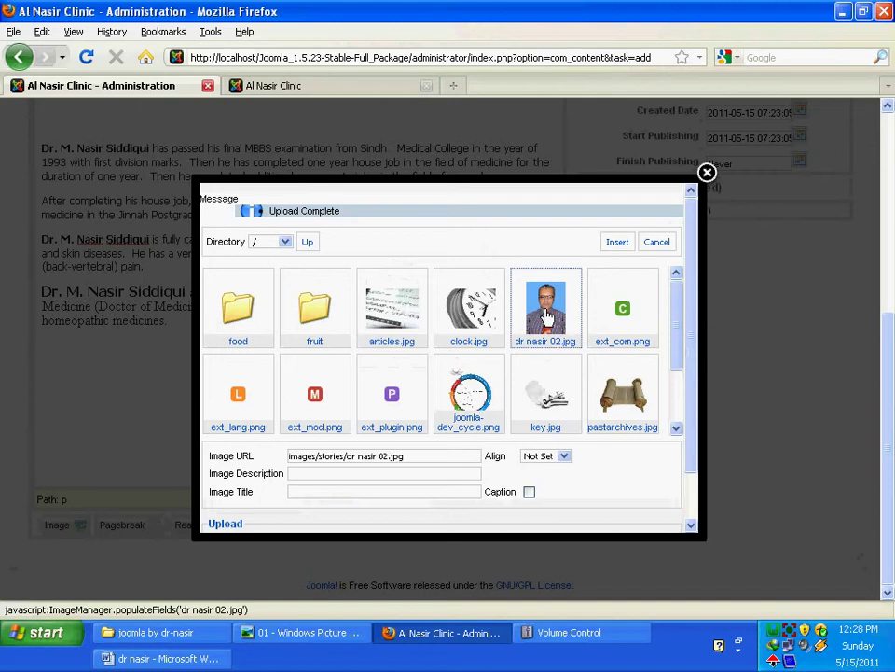
click(618, 244)
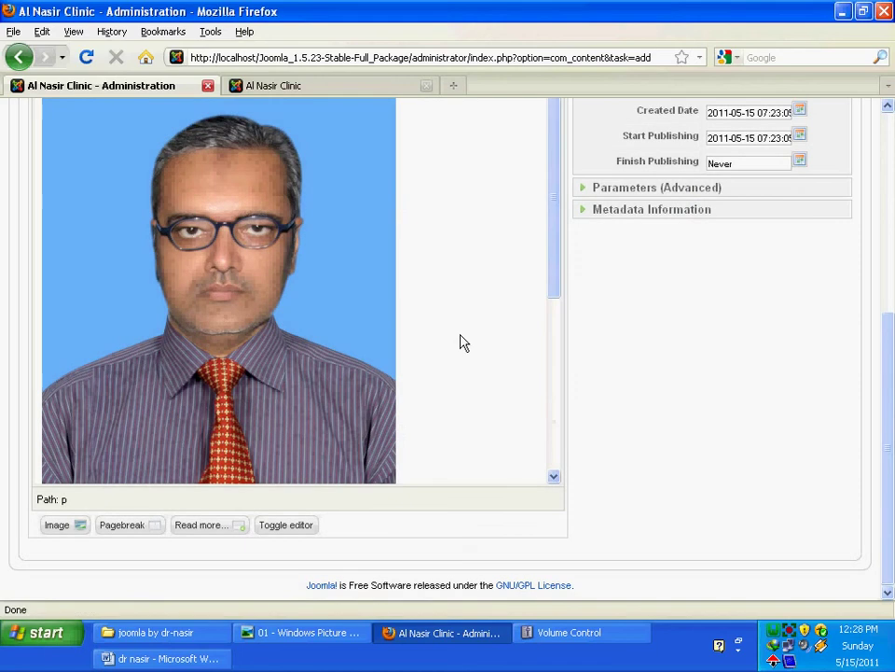
- Review the whole article, from the title settings and inserted photo down to the last biography paragraph
scroll(460, 342, down, 5)
scroll(459, 343, up, 10)
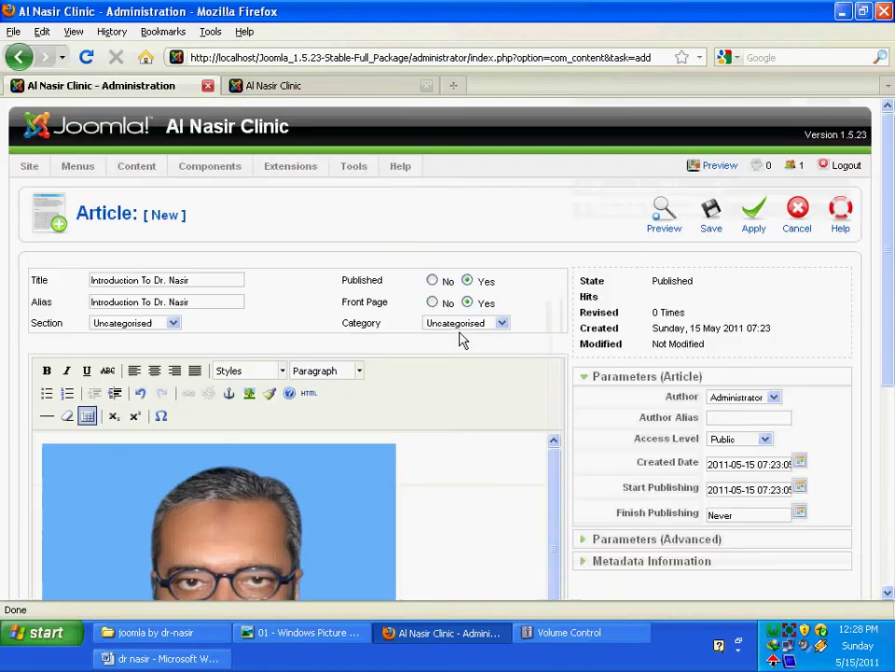
scroll(458, 340, down, 5)
scroll(458, 340, down, 5)
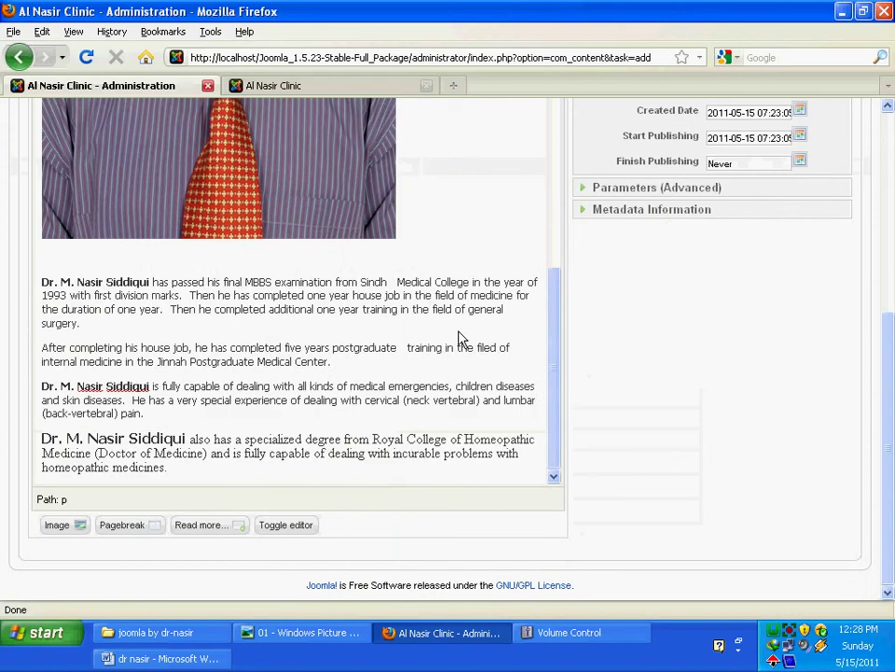
scroll(458, 338, up, 5)
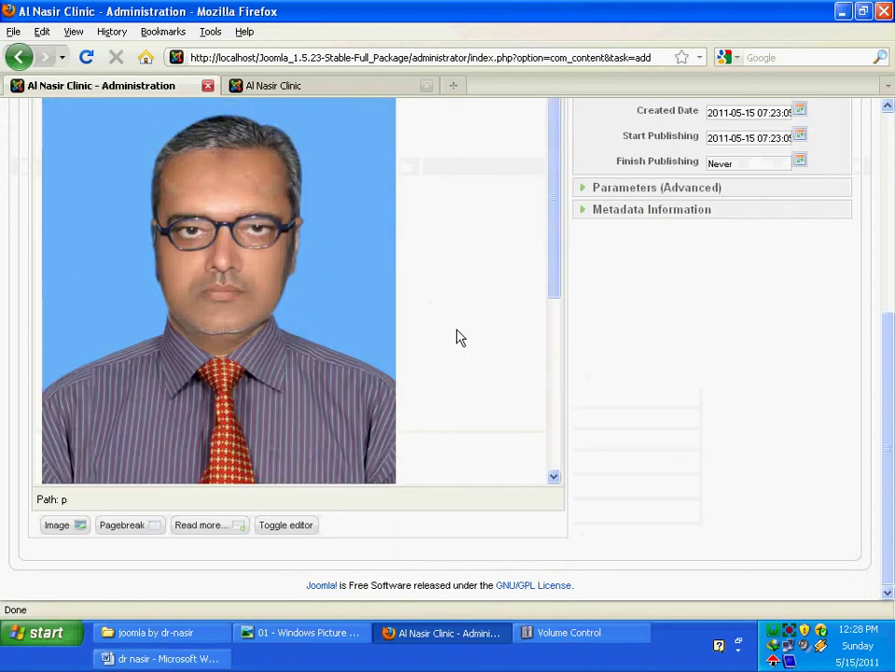
scroll(457, 338, up, 7)
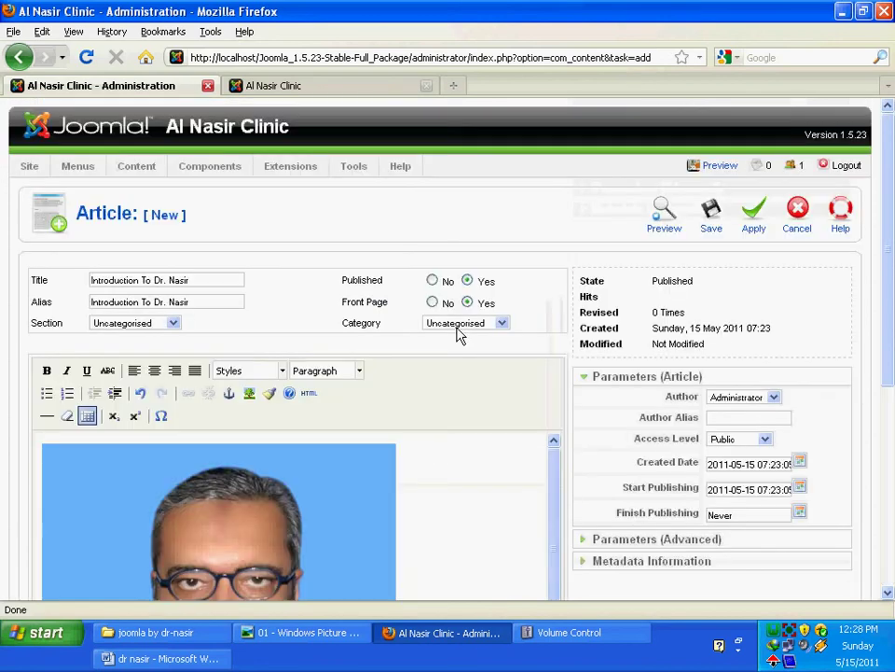
scroll(457, 335, down, 7)
scroll(457, 335, up, 7)
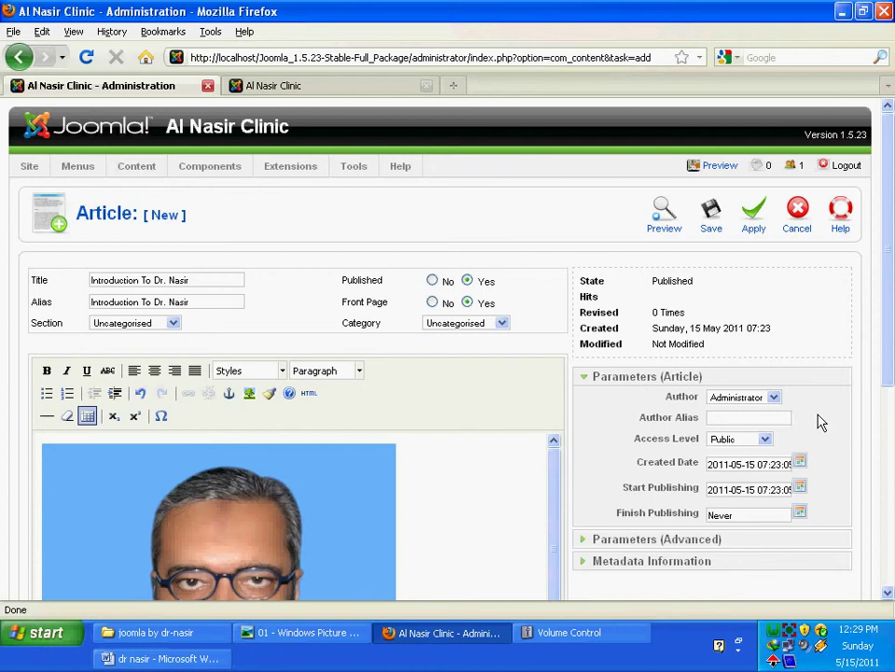
- Examine the Author, Author Alias and Access Level choices in the article parameters
scroll(821, 411, down, 2)
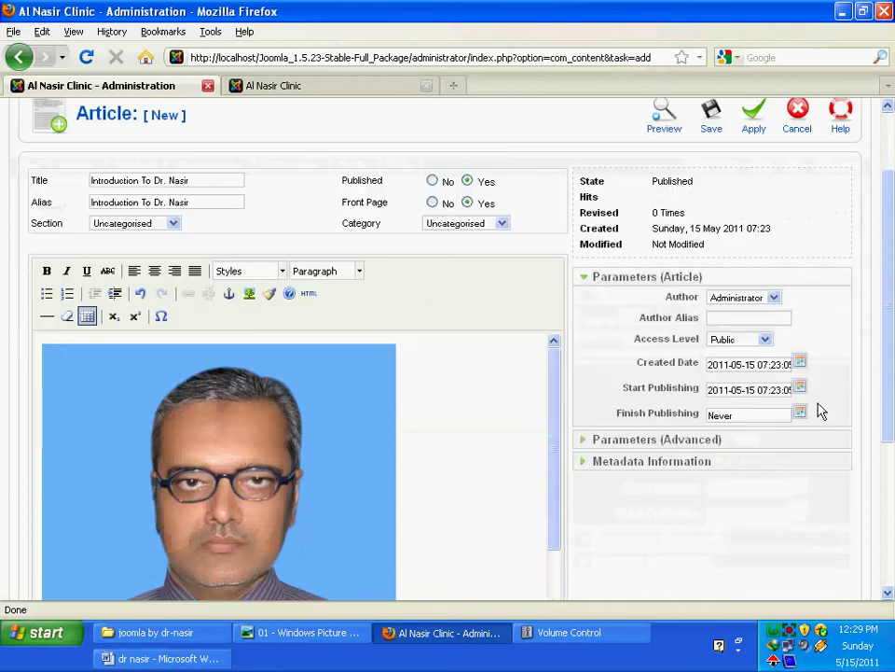
click(775, 298)
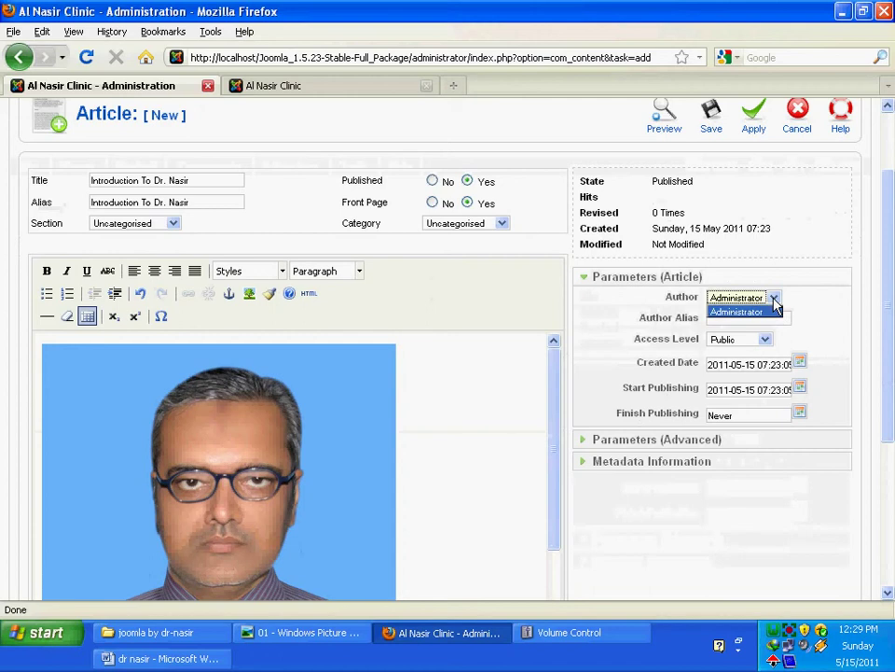
click(774, 299)
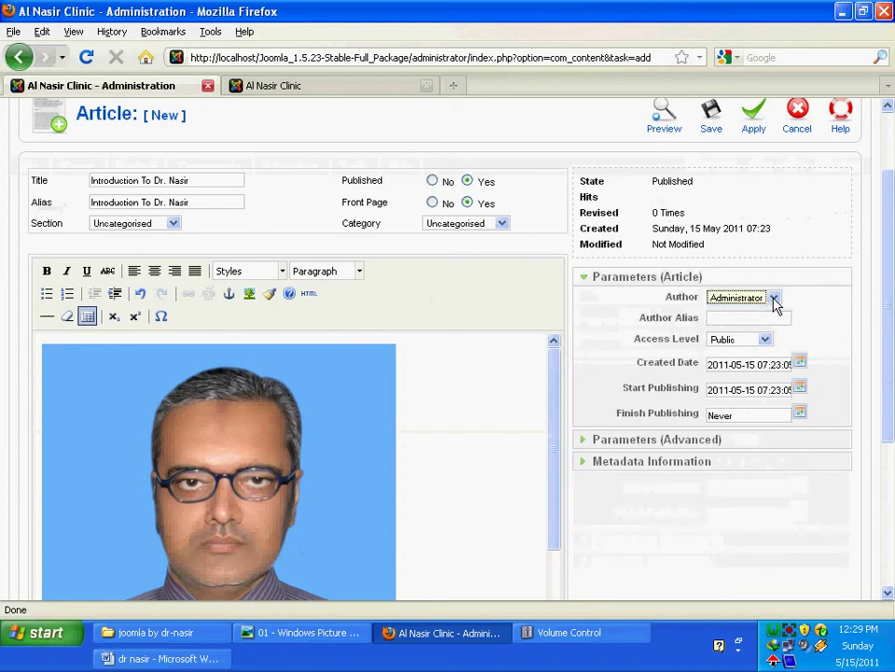
click(720, 318)
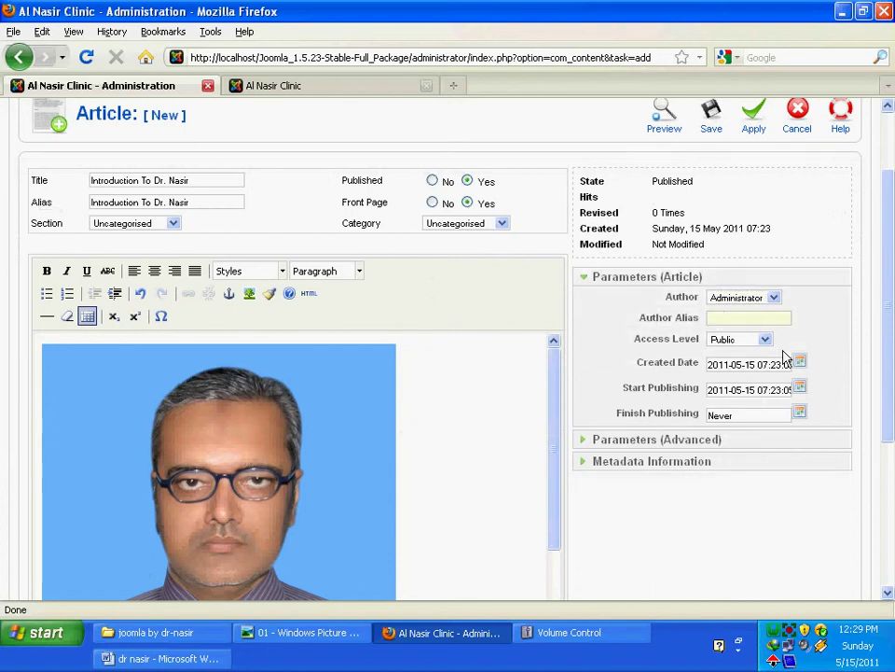
click(765, 341)
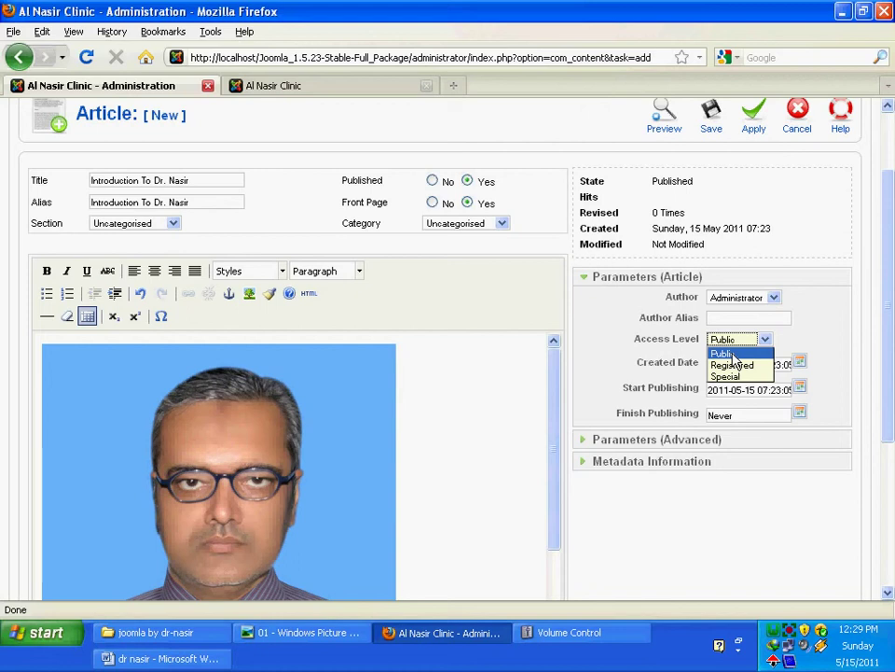
click(843, 338)
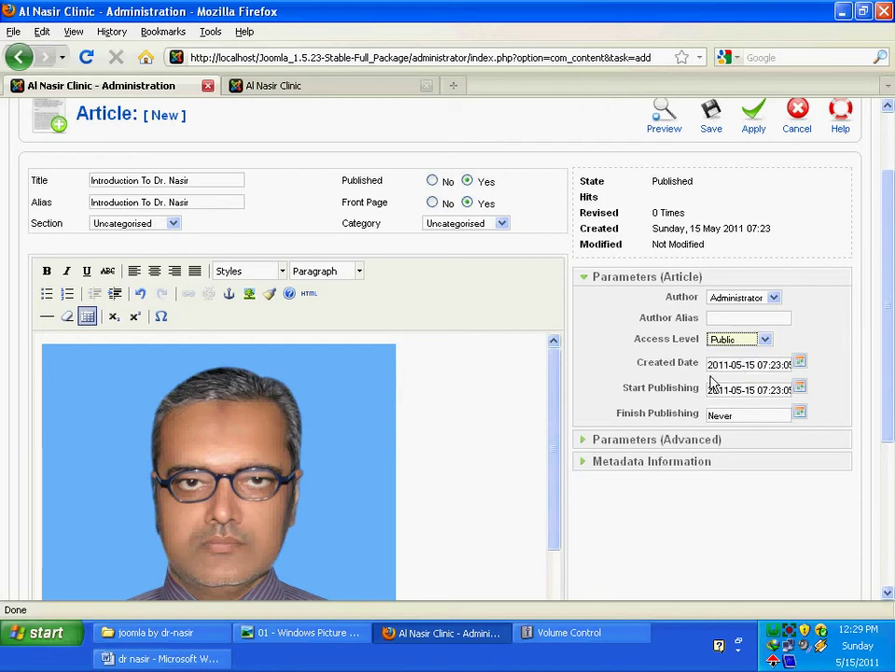
- View the date calendars for Created Date and Start Publishing, closing each without picking a date
click(800, 364)
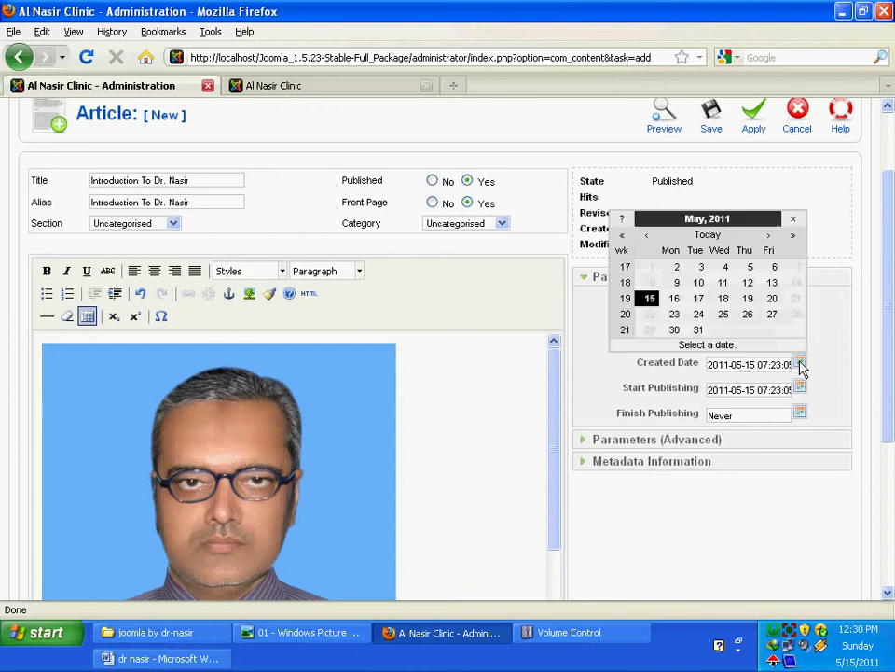
click(793, 222)
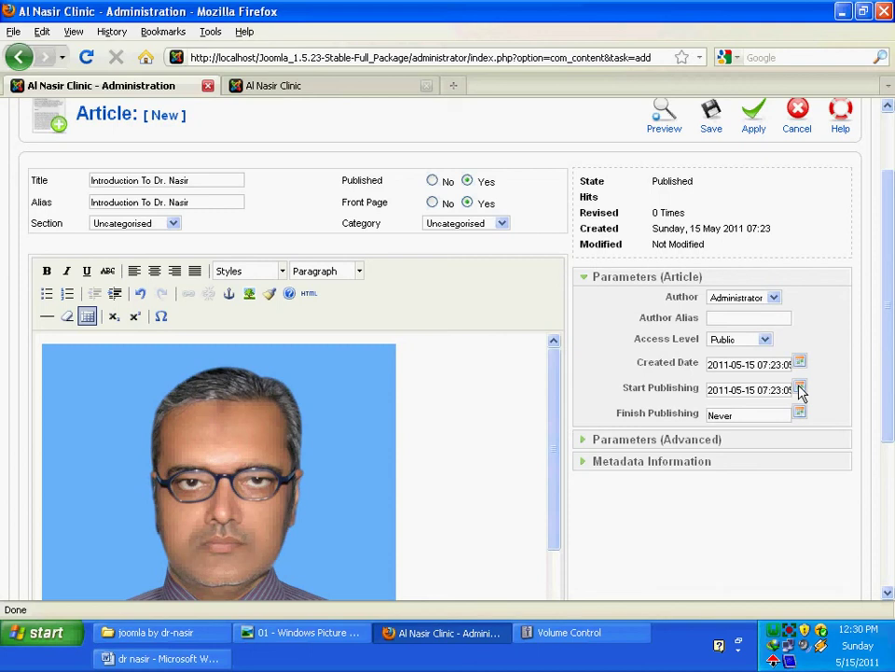
click(800, 390)
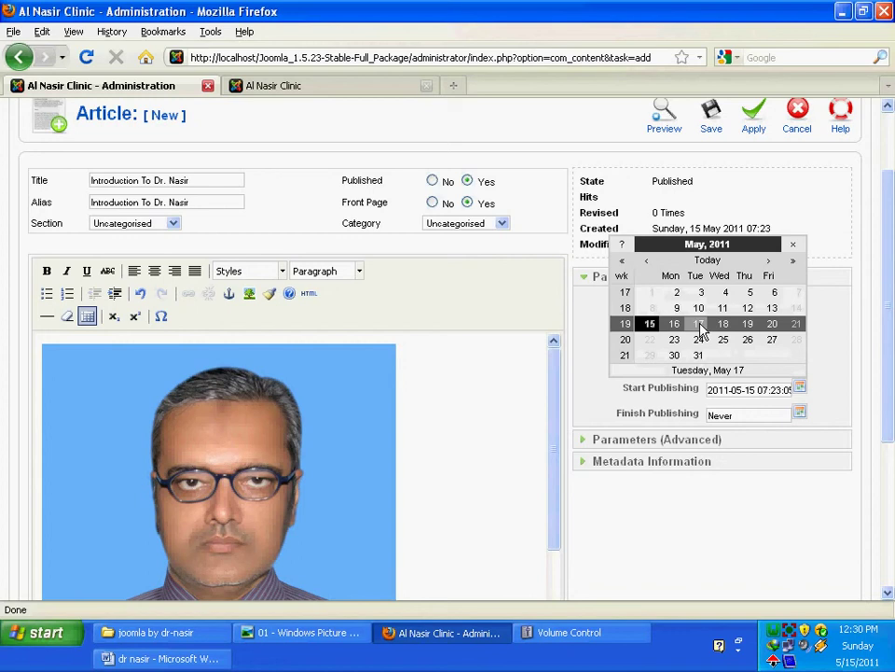
click(795, 248)
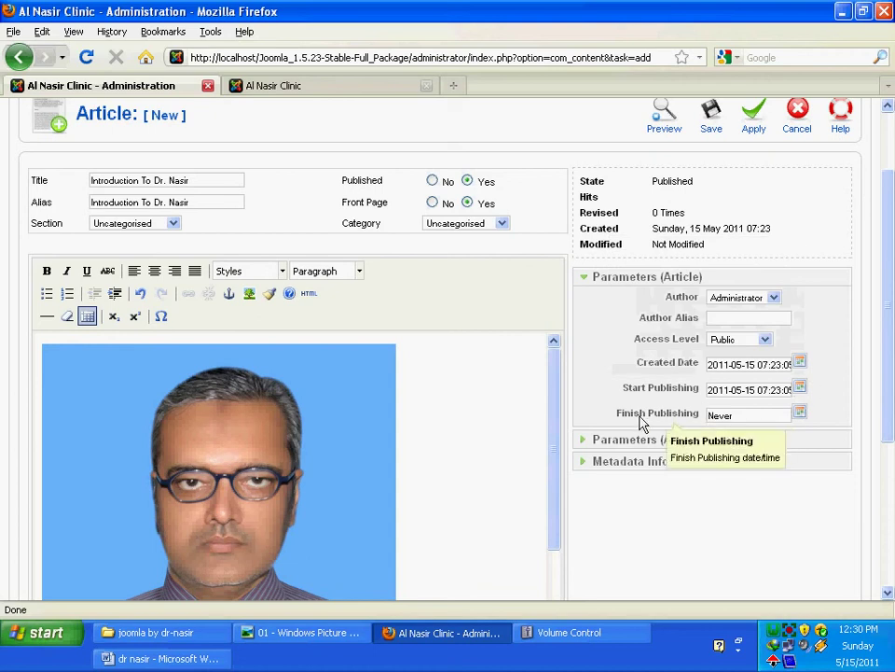
- View the Finish Publishing calendar without picking a date and examine the advanced article parameters
click(799, 414)
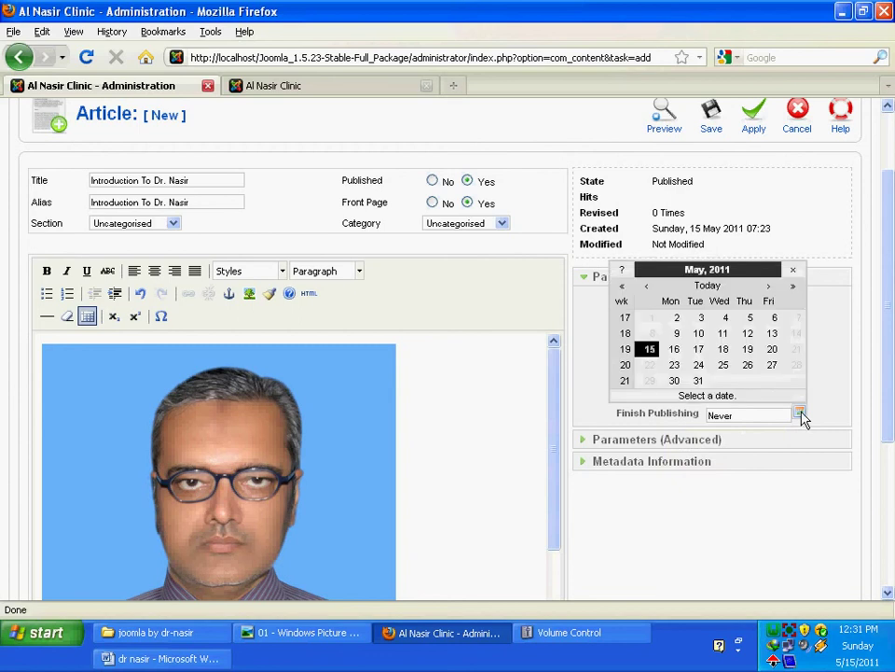
click(801, 415)
click(802, 417)
click(831, 417)
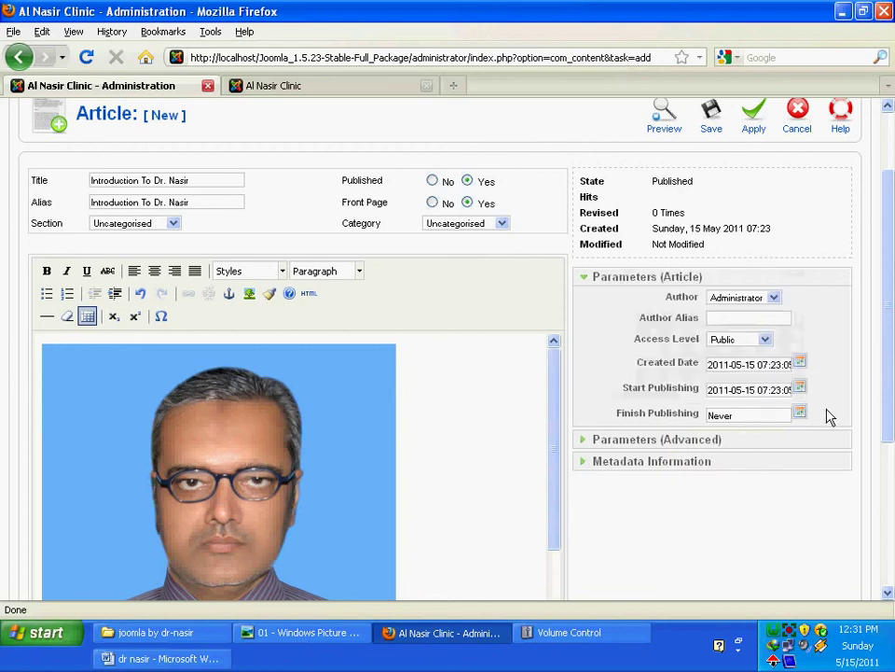
click(596, 443)
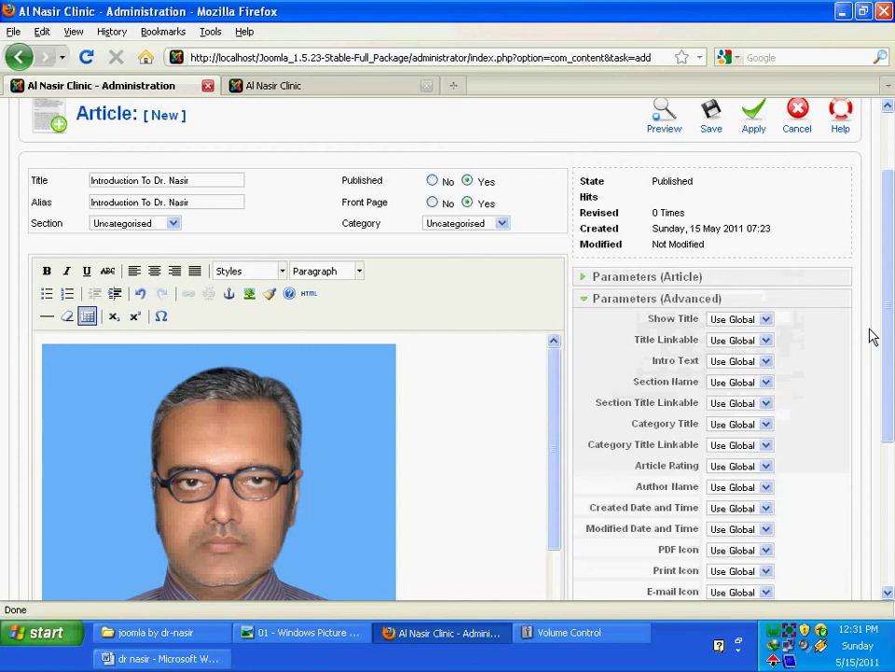
mouse_move(886, 325)
mouse_down()
mouse_move(890, 434)
mouse_move(889, 328)
mouse_up()
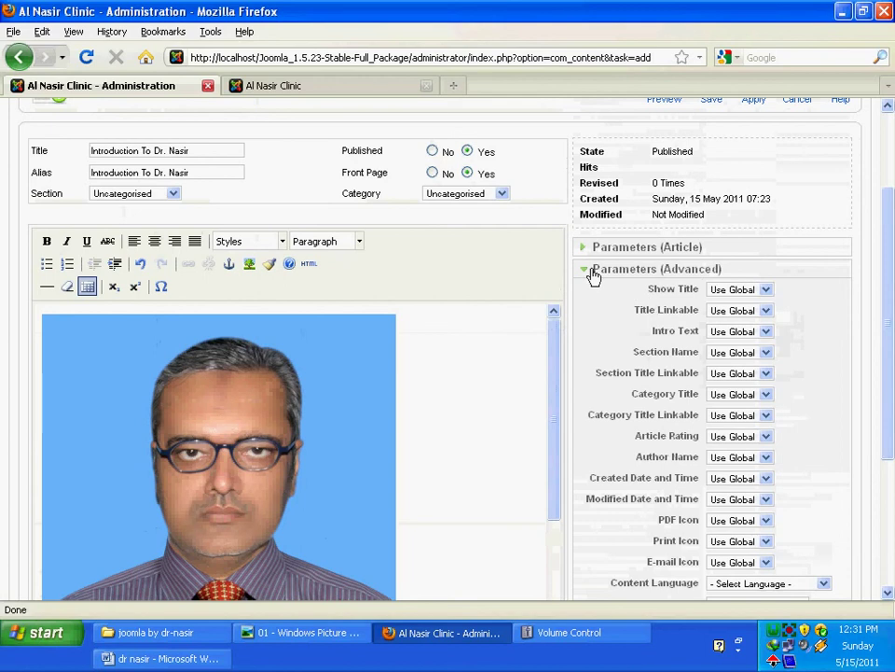
click(593, 272)
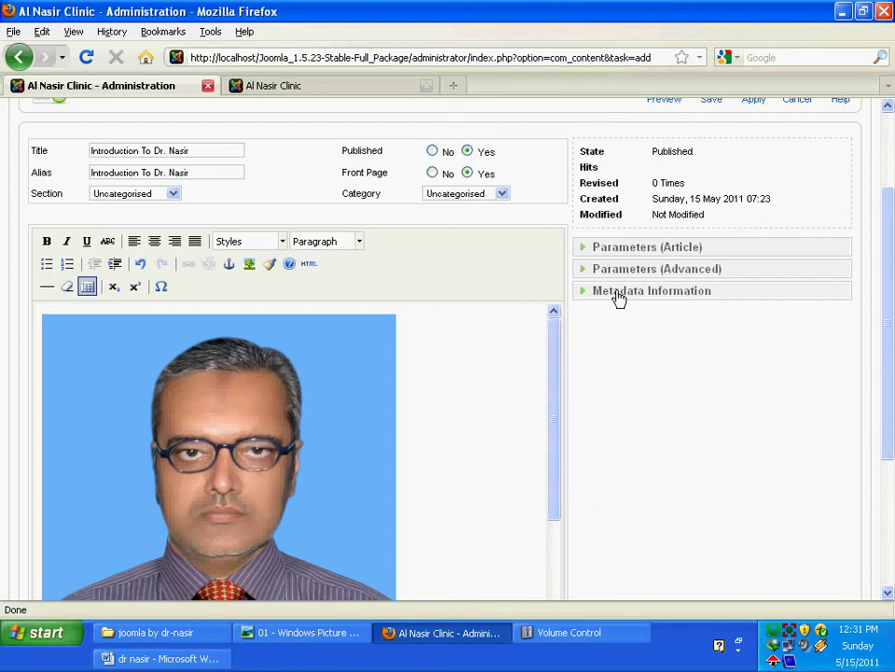
- Copy the first biography paragraph from the article body into the Description of the metadata information
click(618, 297)
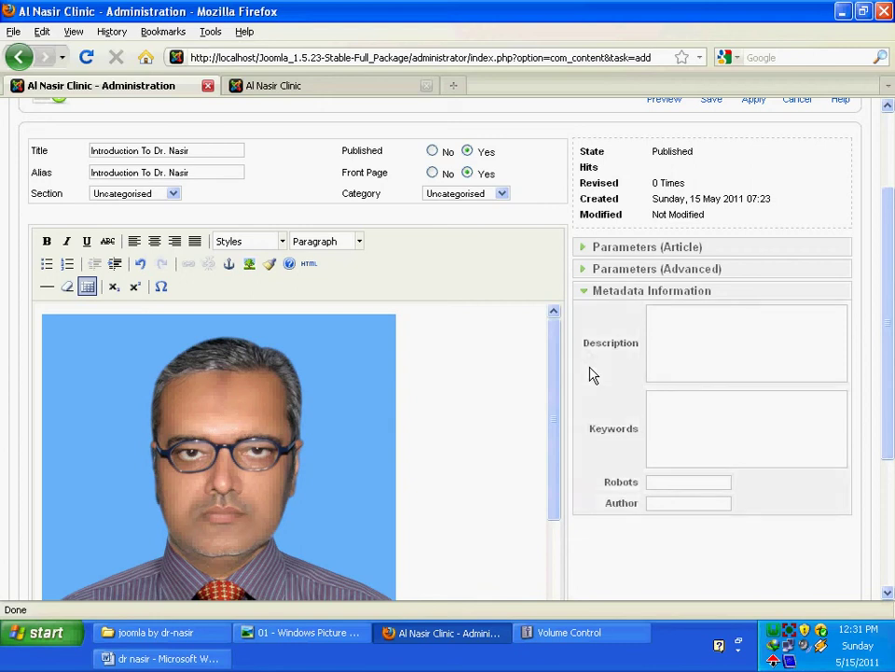
click(688, 333)
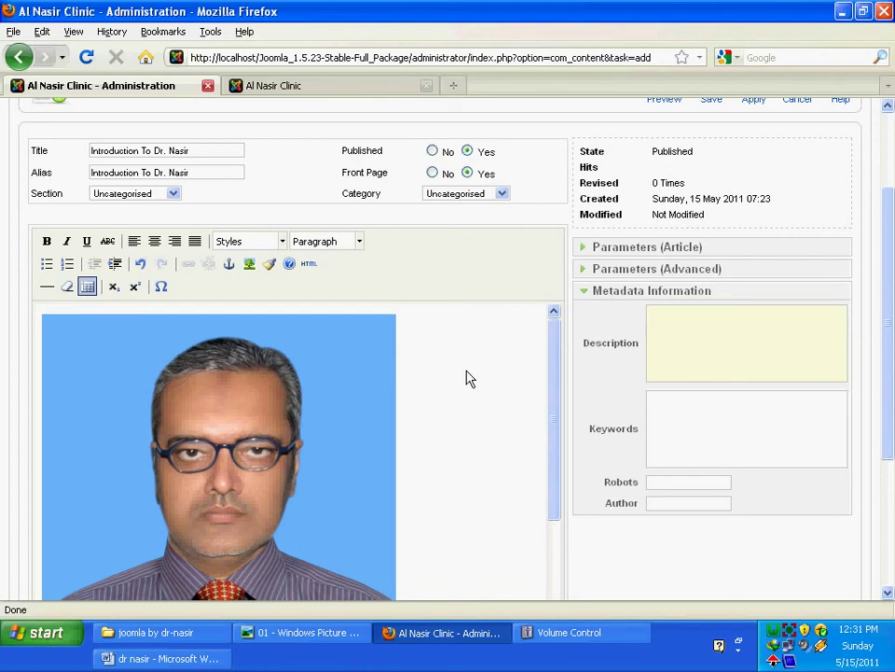
scroll(469, 378, down, 2)
scroll(469, 379, down, 4)
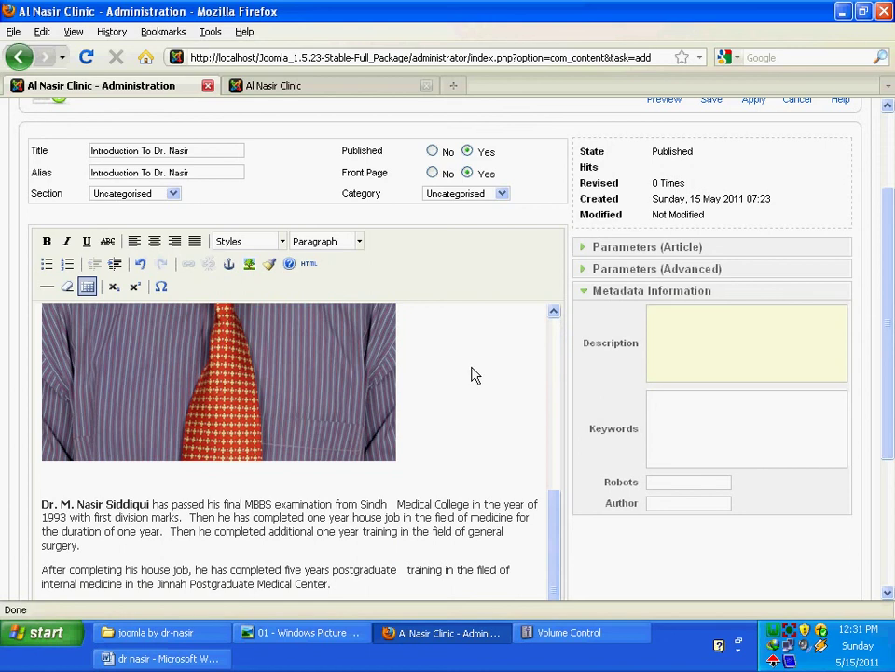
click(446, 474)
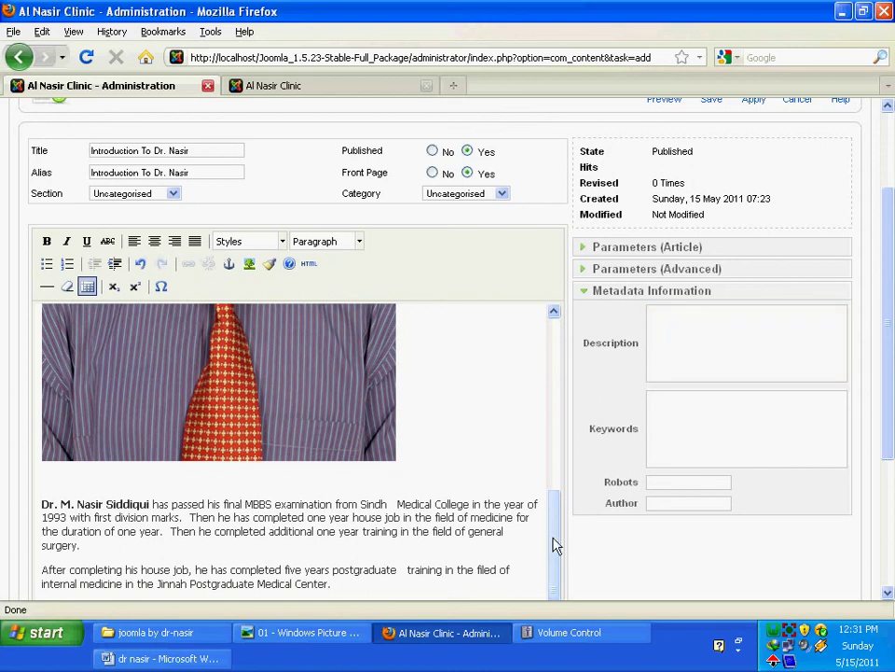
scroll(530, 565, down, 5)
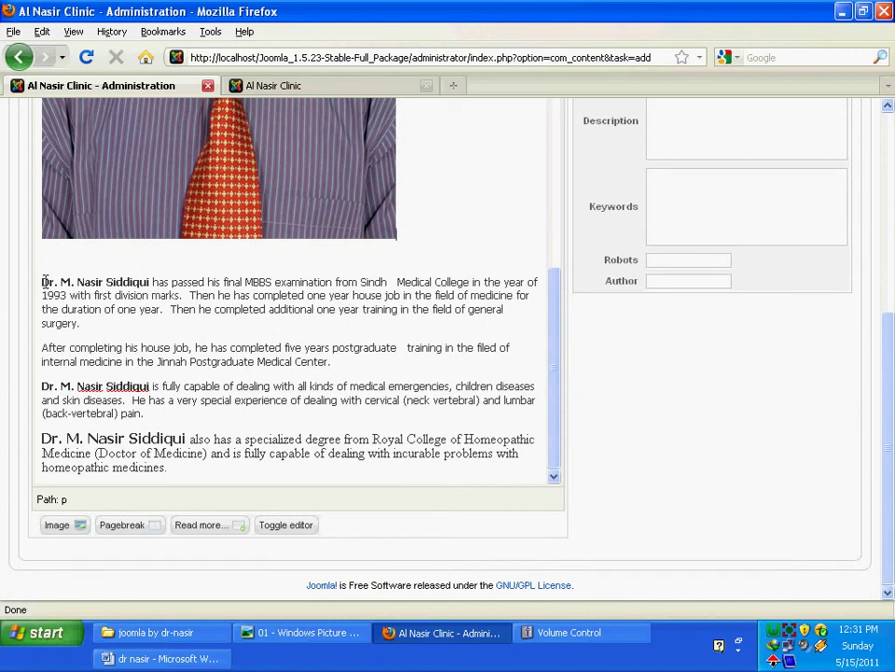
drag(41, 282, 94, 336)
right_click(91, 297)
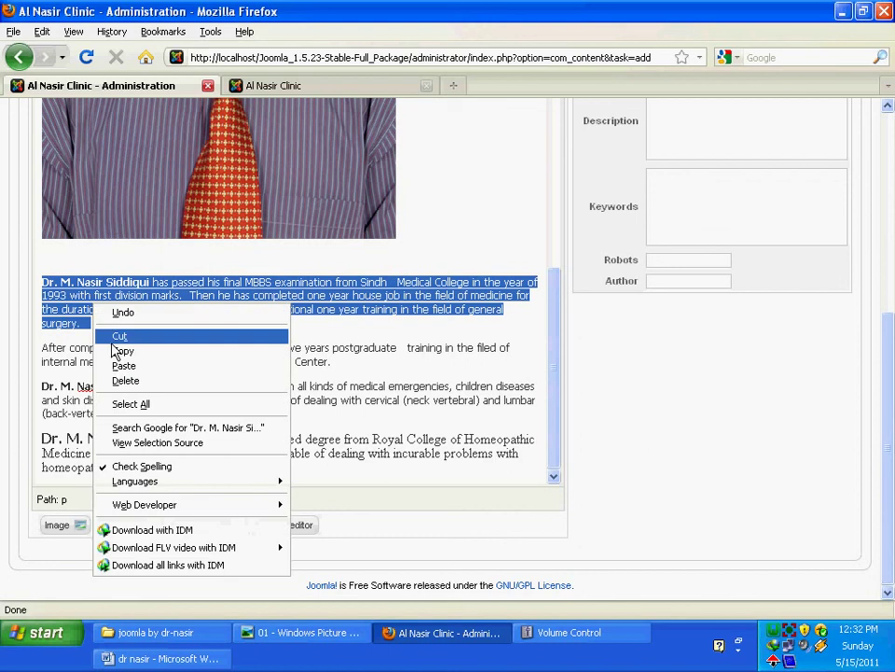
click(110, 353)
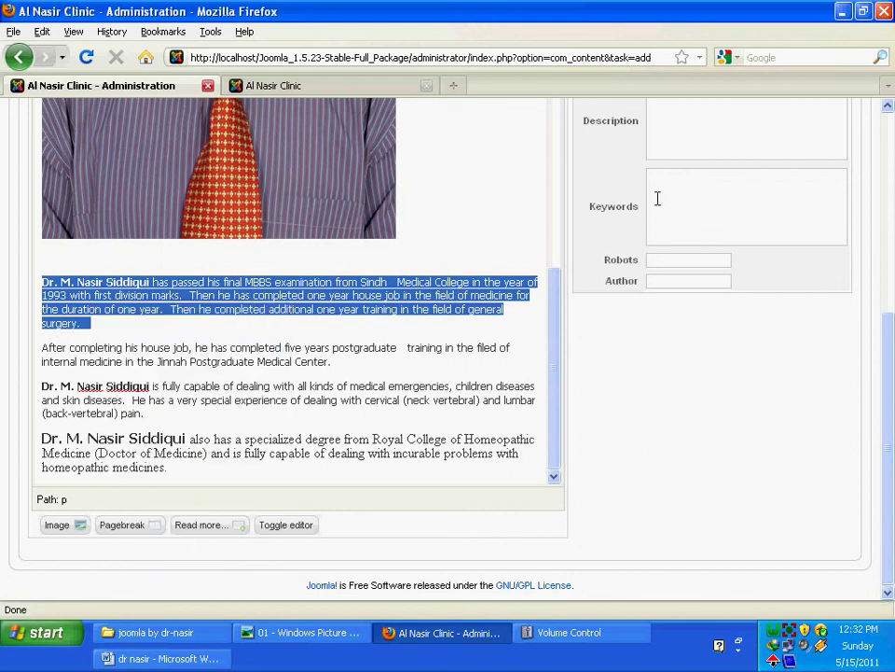
scroll(682, 226, up, 5)
right_click(680, 417)
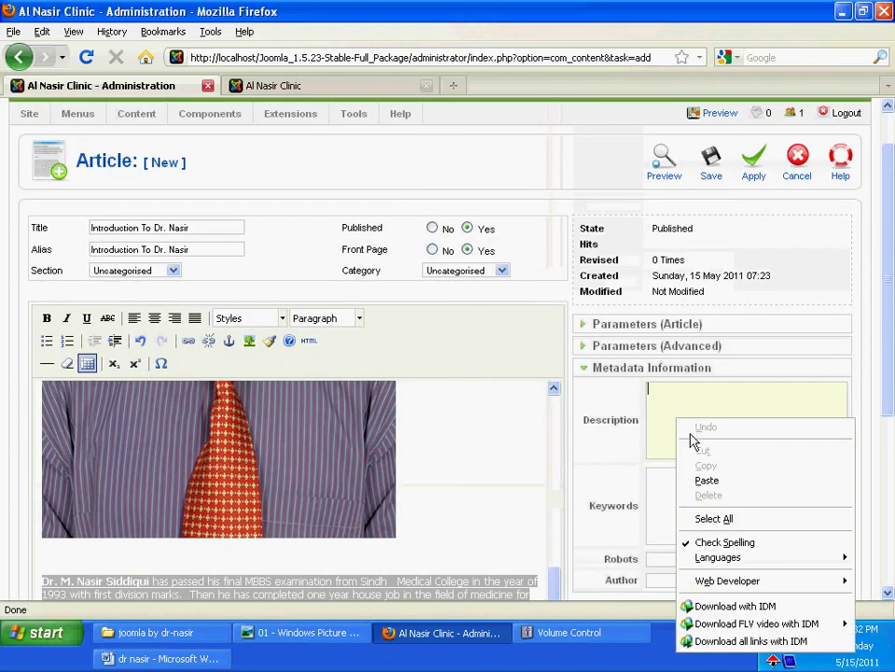
click(709, 479)
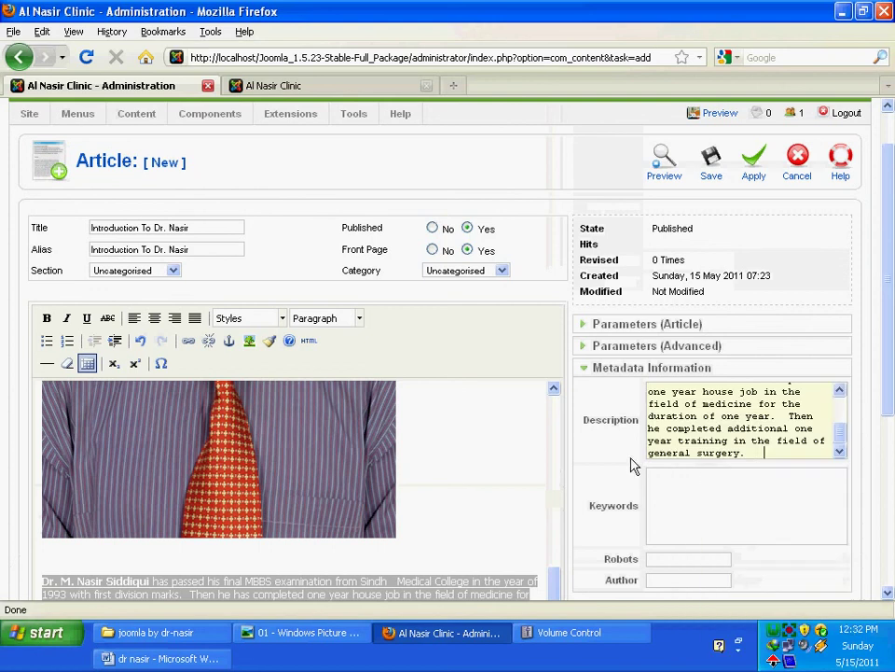
- Copy the doctor's full name from the first biography paragraph into the metadata Keywords, followed by a comma
scroll(481, 444, down, 5)
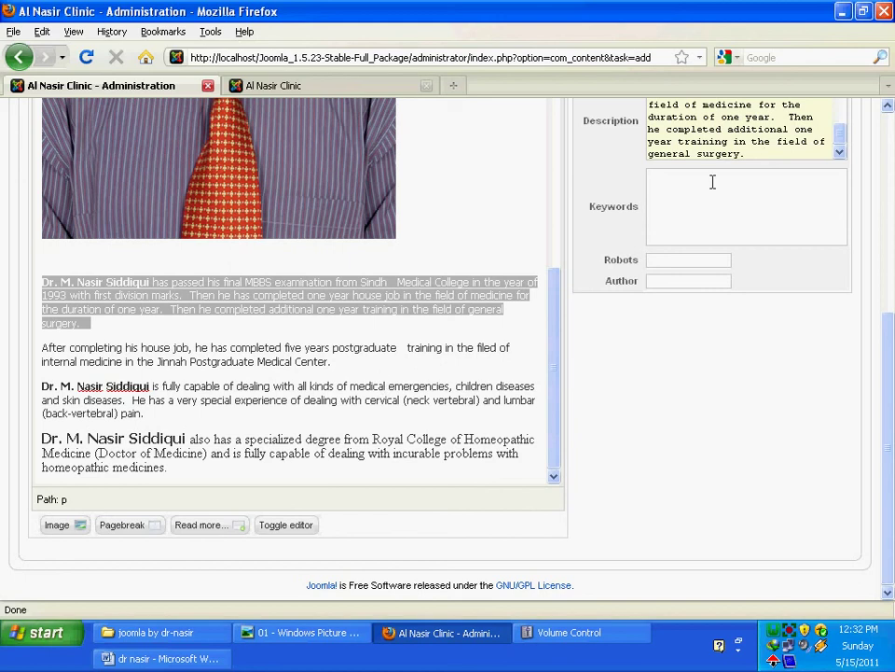
click(340, 371)
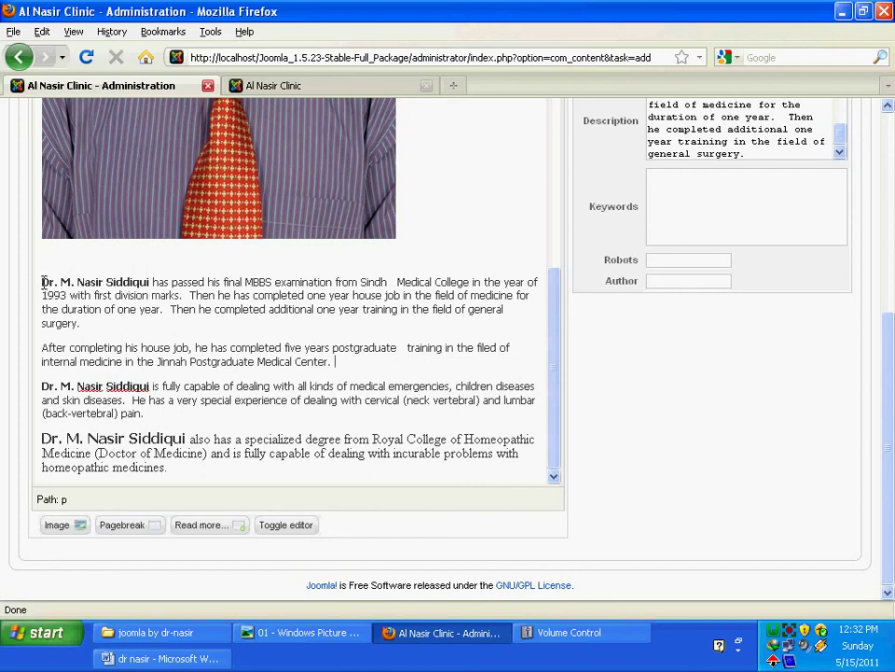
drag(41, 282, 152, 282)
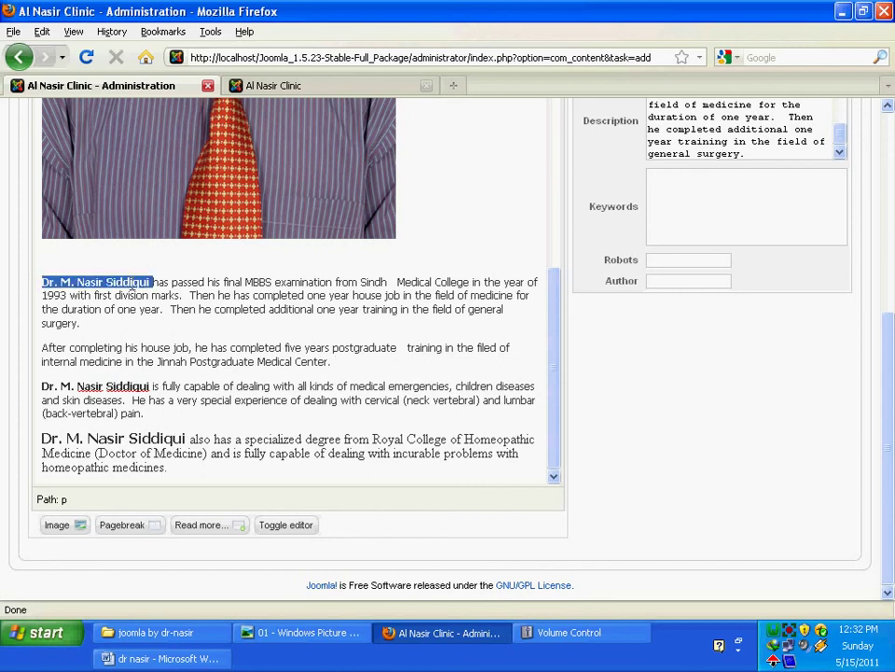
right_click(136, 287)
click(163, 333)
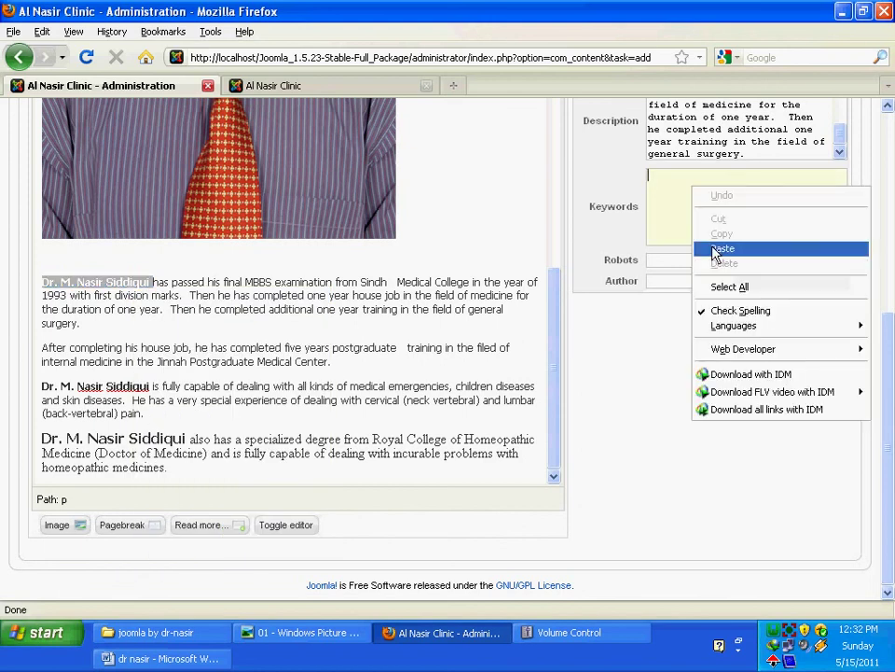
click(722, 248)
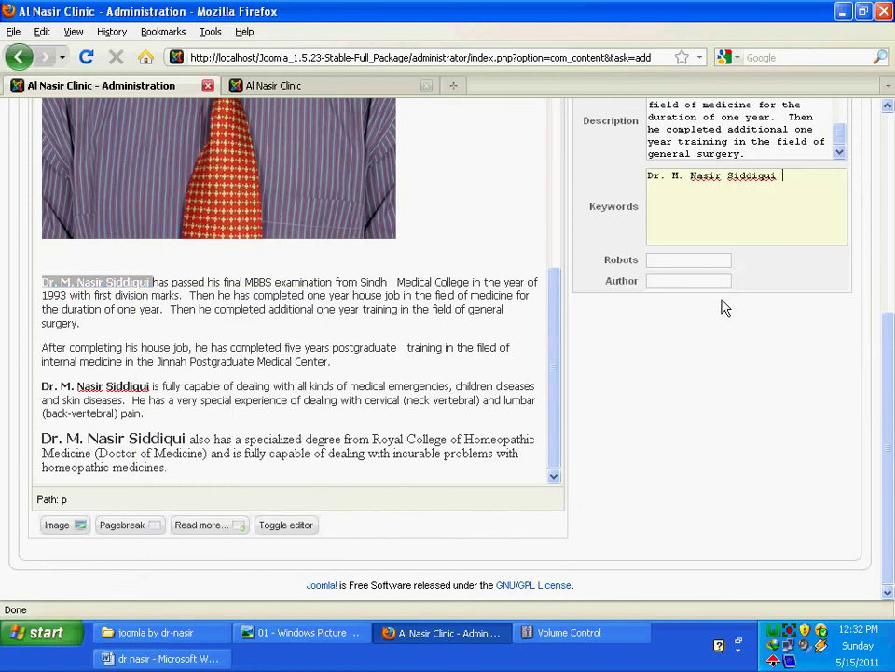
text(,)
- Copy "Sindh Medical College" from the first biography paragraph and add it after the comma in the metadata Keywords
drag(361, 282, 469, 283)
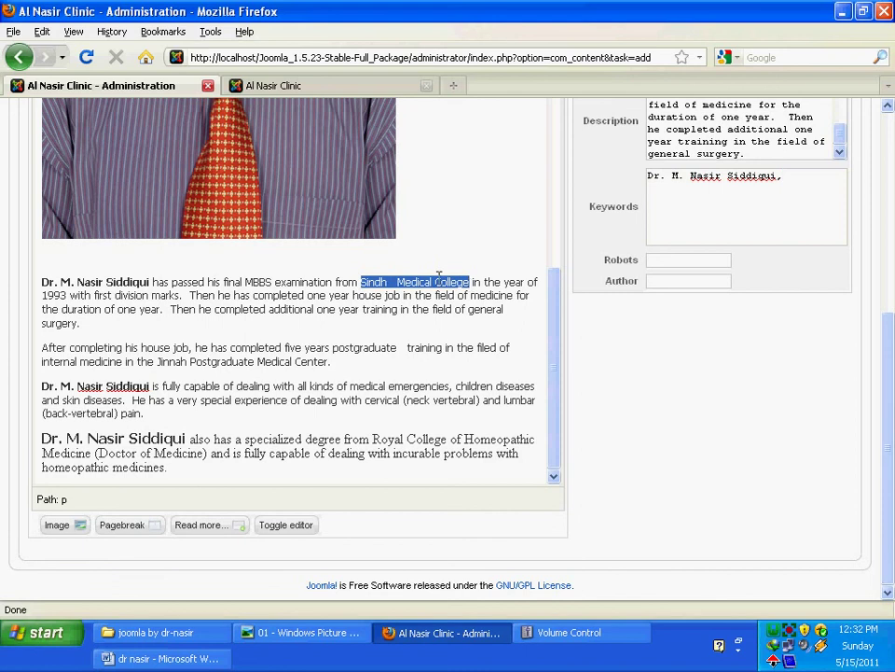
right_click(445, 287)
click(471, 332)
click(797, 198)
right_click(714, 201)
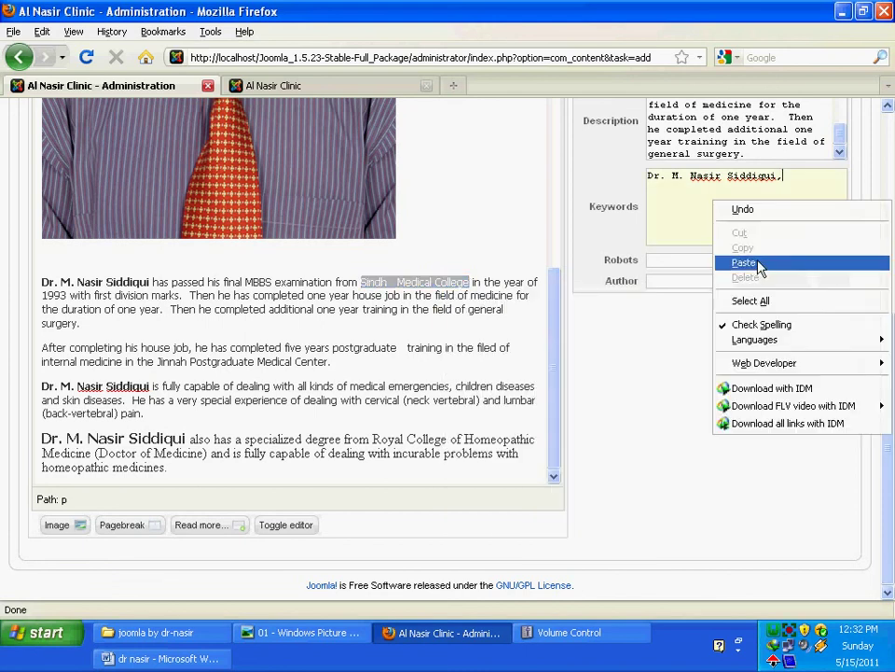
click(759, 267)
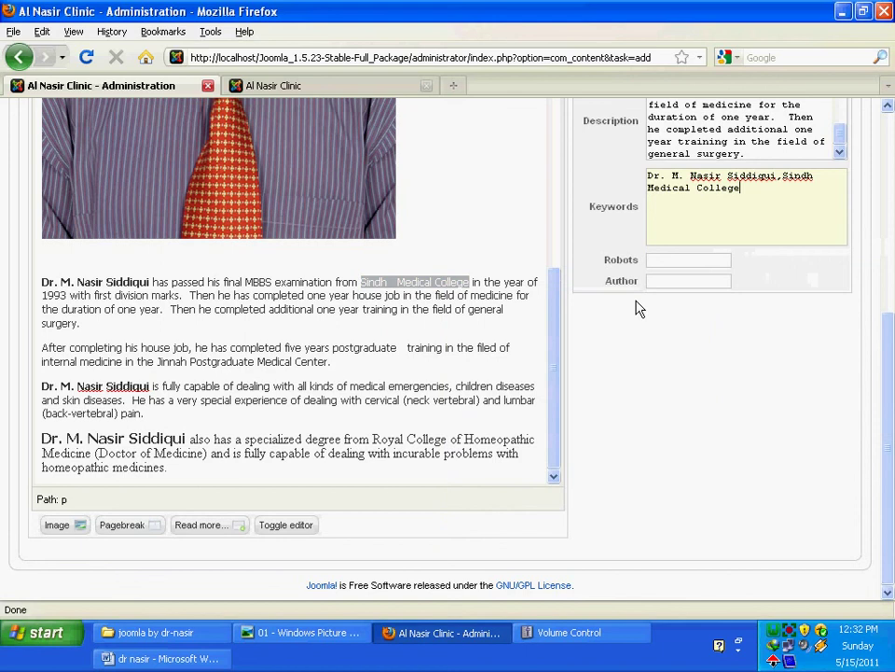
- Fill the metadata Robots field with "Jinnah Postgraduate Medical Center" copied from the second biography paragraph
click(662, 260)
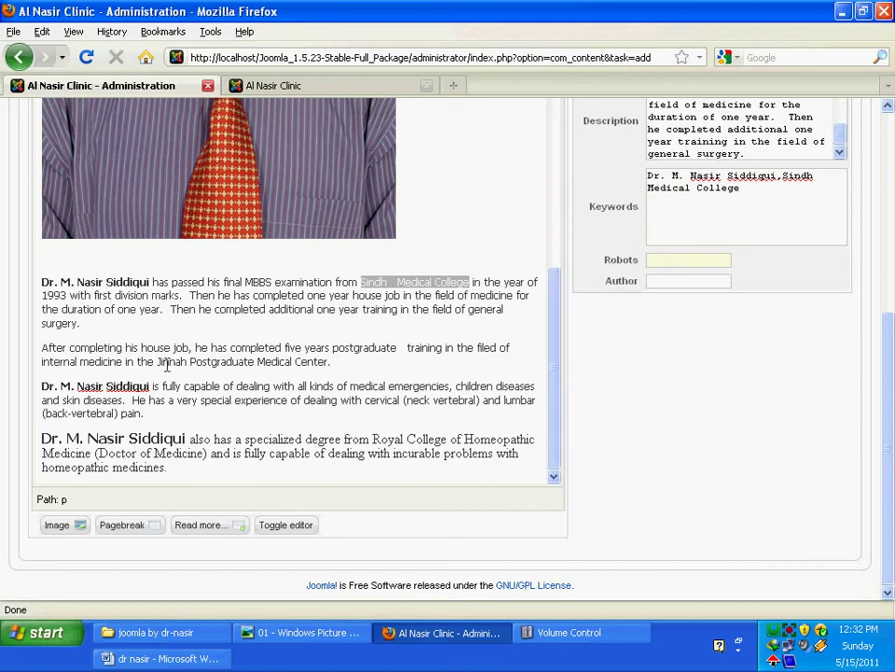
drag(157, 360, 326, 361)
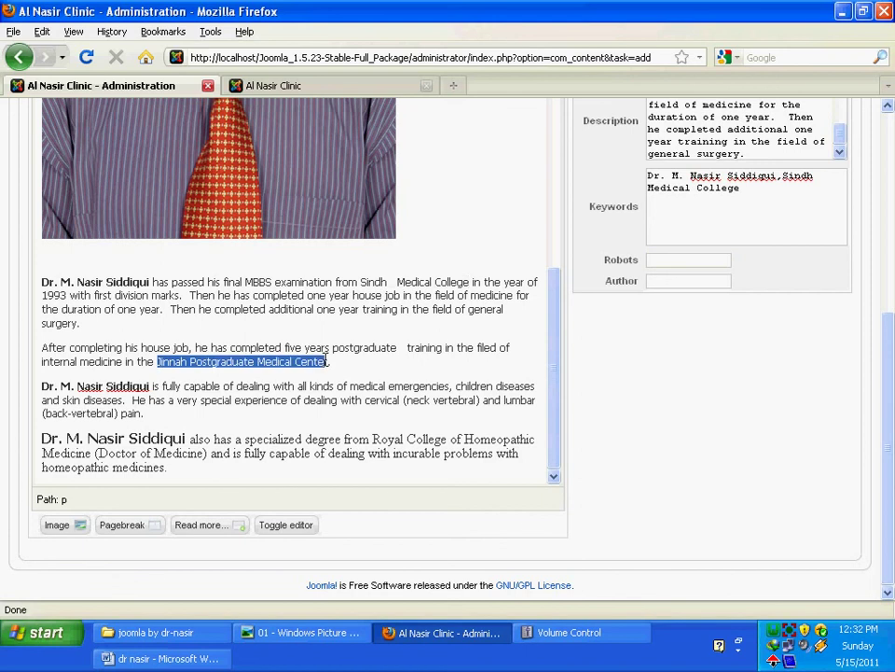
right_click(265, 362)
click(284, 411)
click(673, 259)
right_click(673, 258)
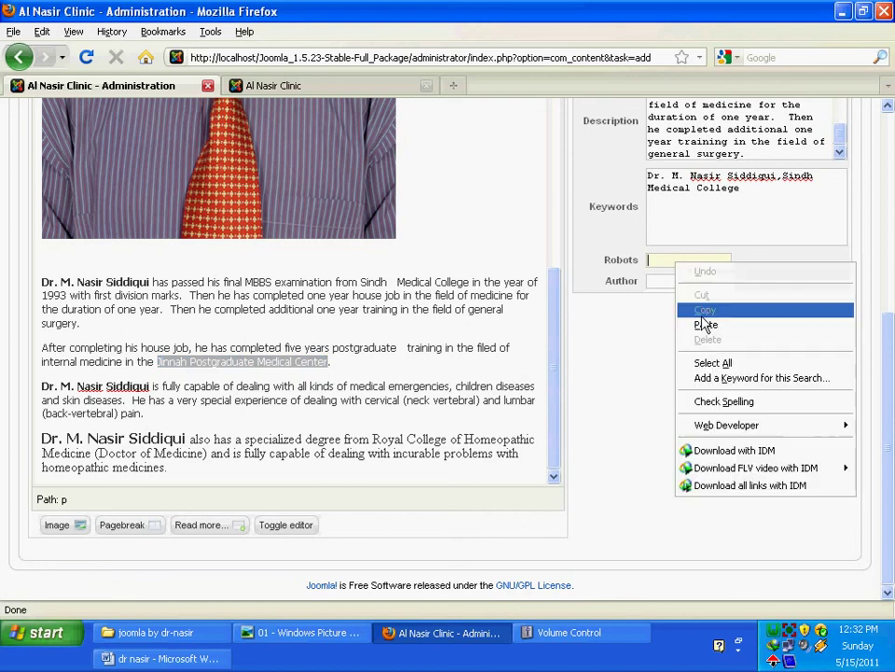
click(702, 322)
key(Tab)
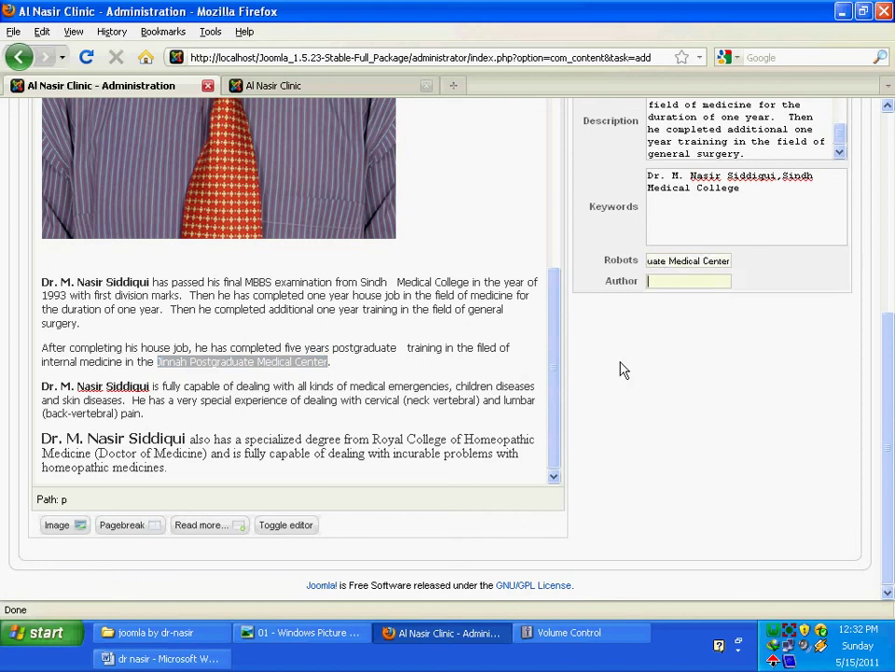
- Fill the metadata Author field with the doctor's full name copied from the first biography paragraph
click(43, 289)
drag(42, 283, 149, 283)
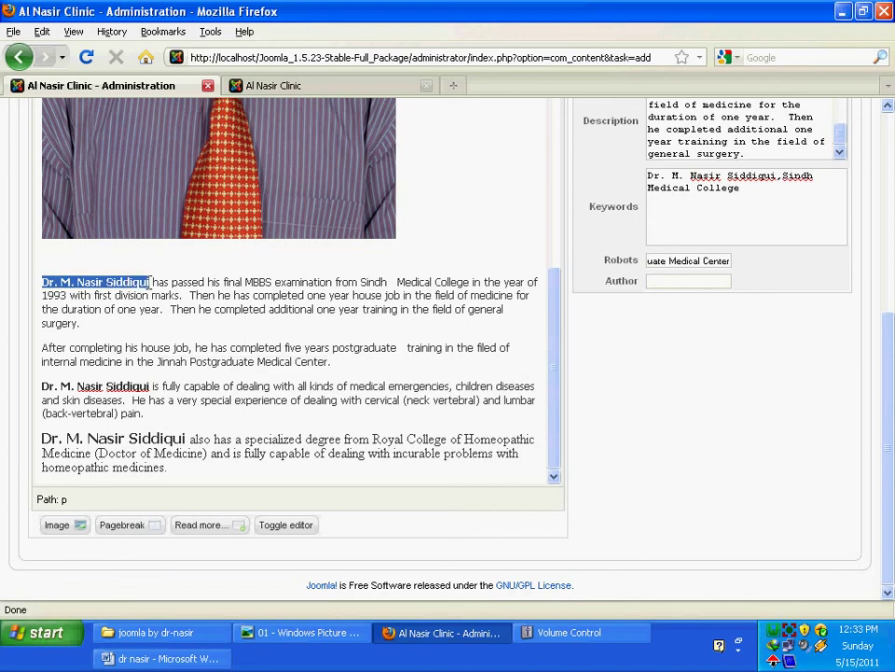
right_click(126, 282)
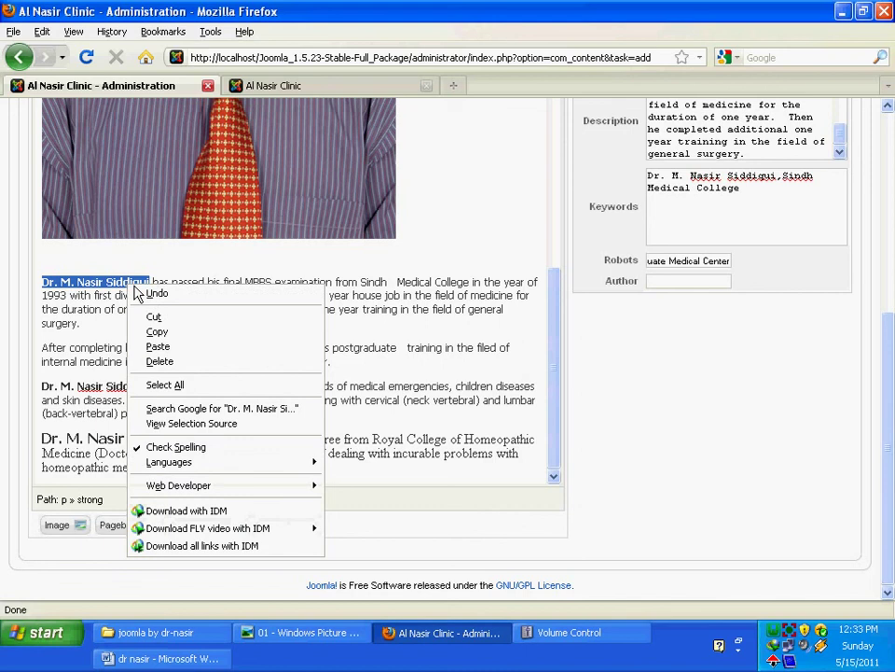
click(149, 332)
click(657, 278)
right_click(659, 280)
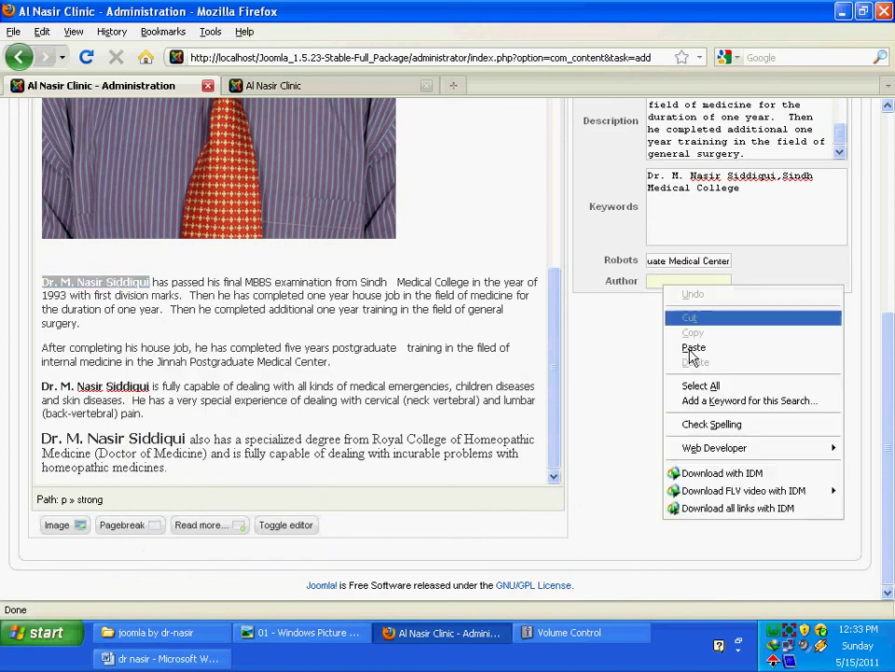
click(692, 348)
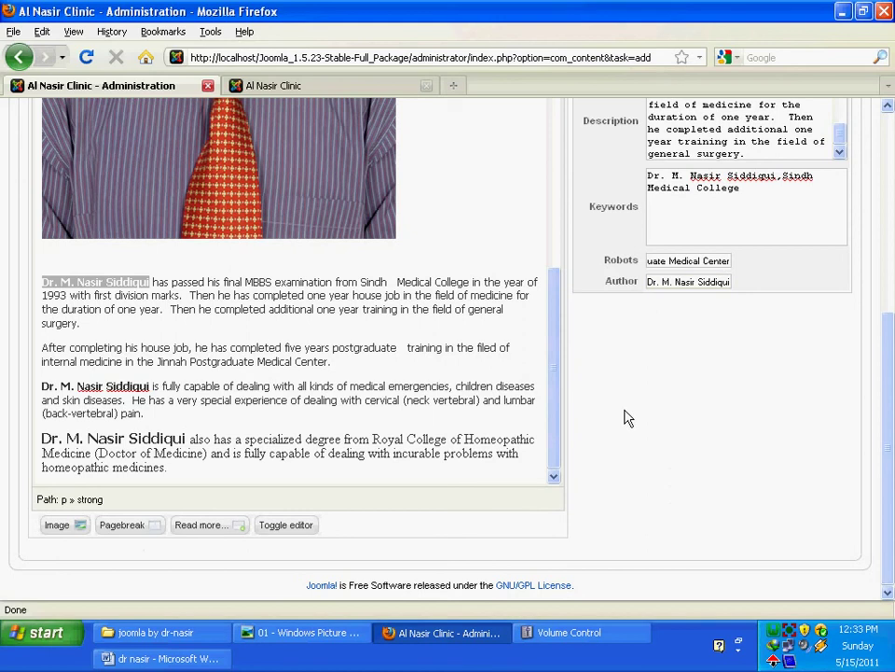
- Check the article's photo, text, metadata and publishing settings once more, and save the article
scroll(625, 417, up, 6)
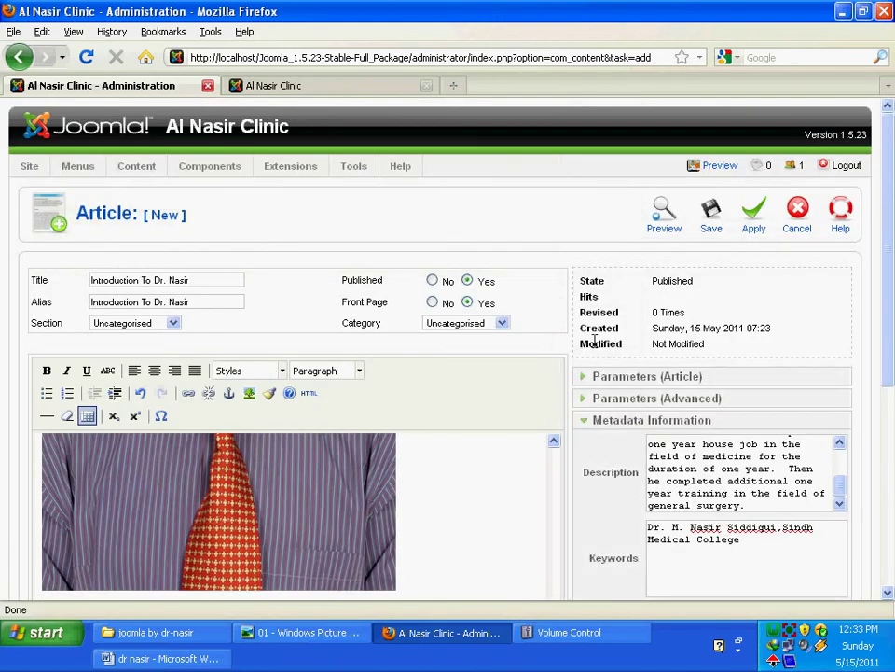
scroll(445, 378, down, 6)
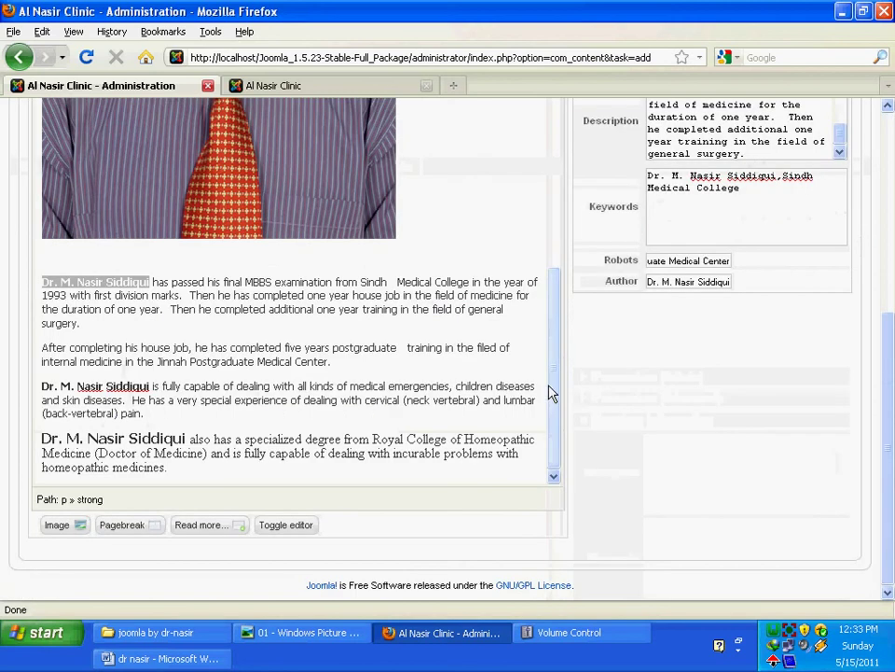
drag(553, 398, 553, 211)
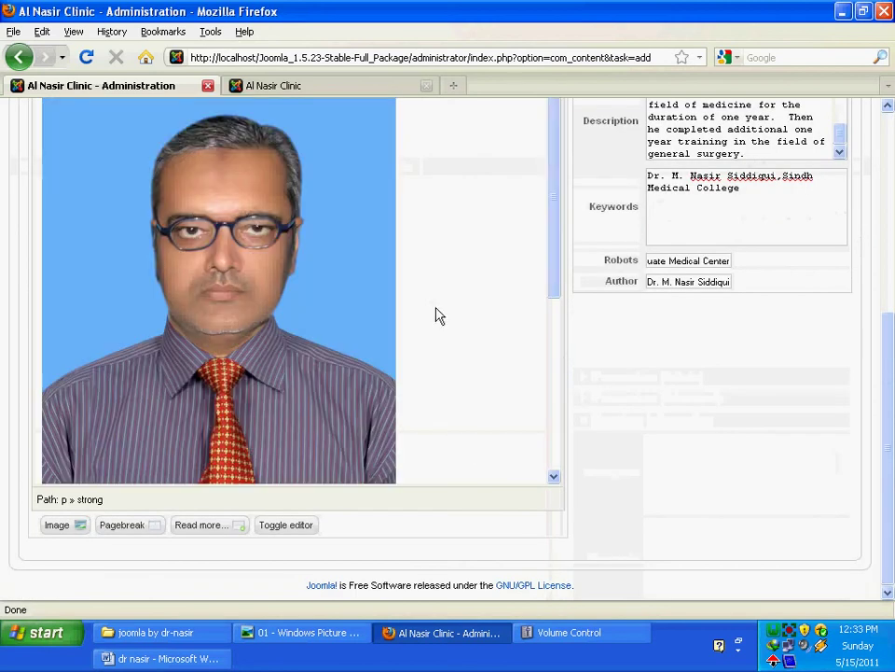
scroll(442, 320, up, 6)
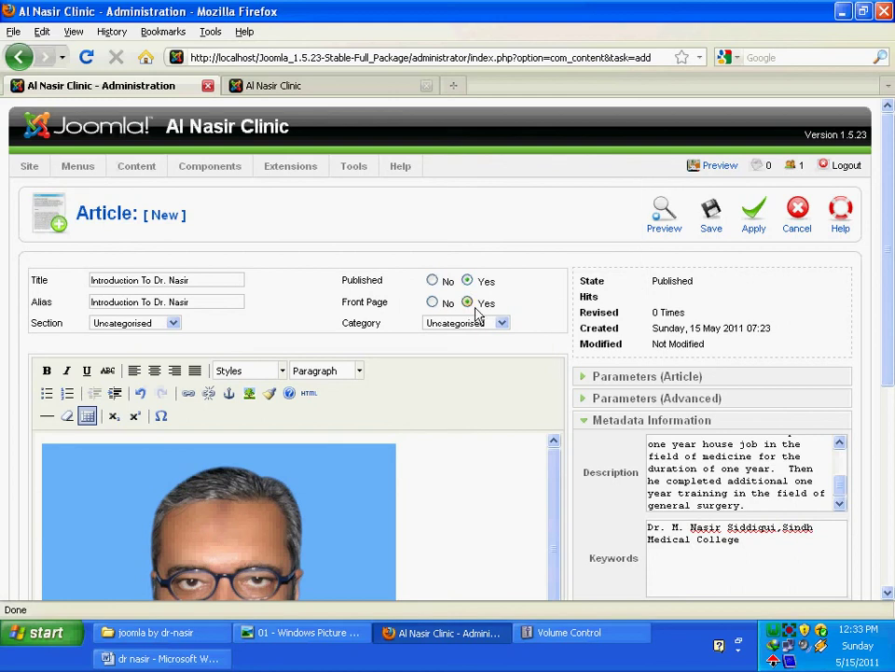
click(711, 218)
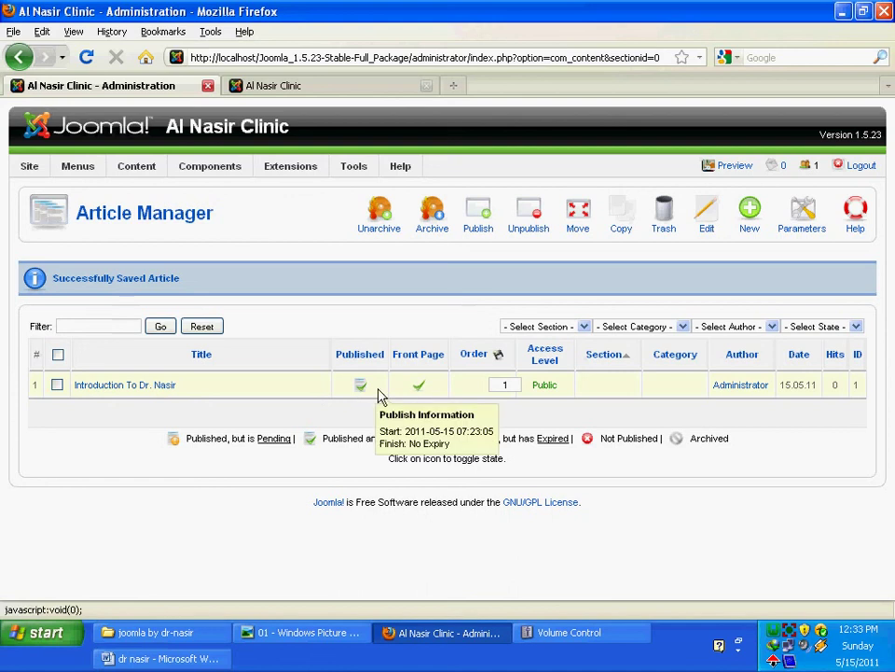
- Cycle the introduction article's access level from Public through Registered and back to Public in the article list
click(549, 388)
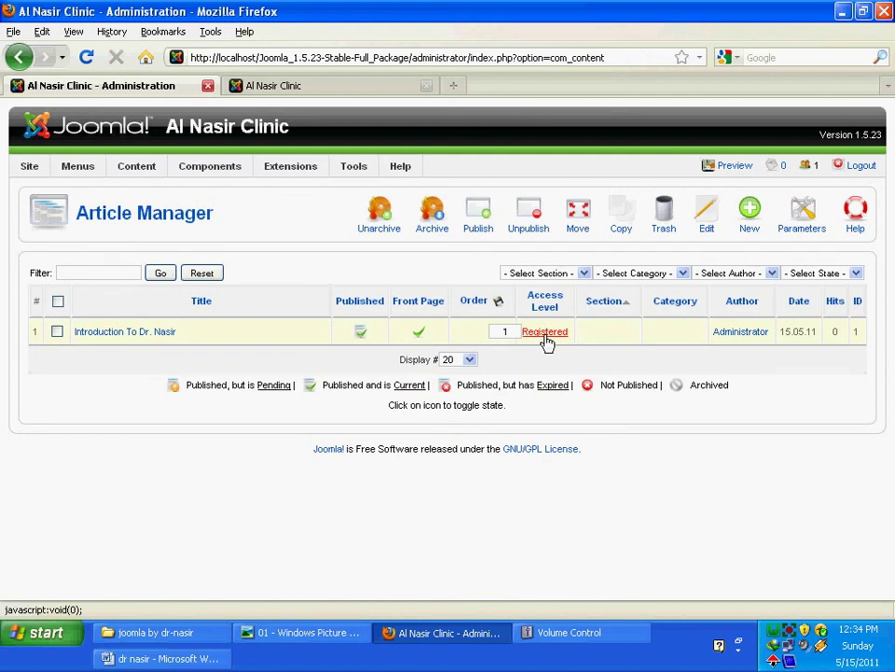
click(545, 333)
click(548, 336)
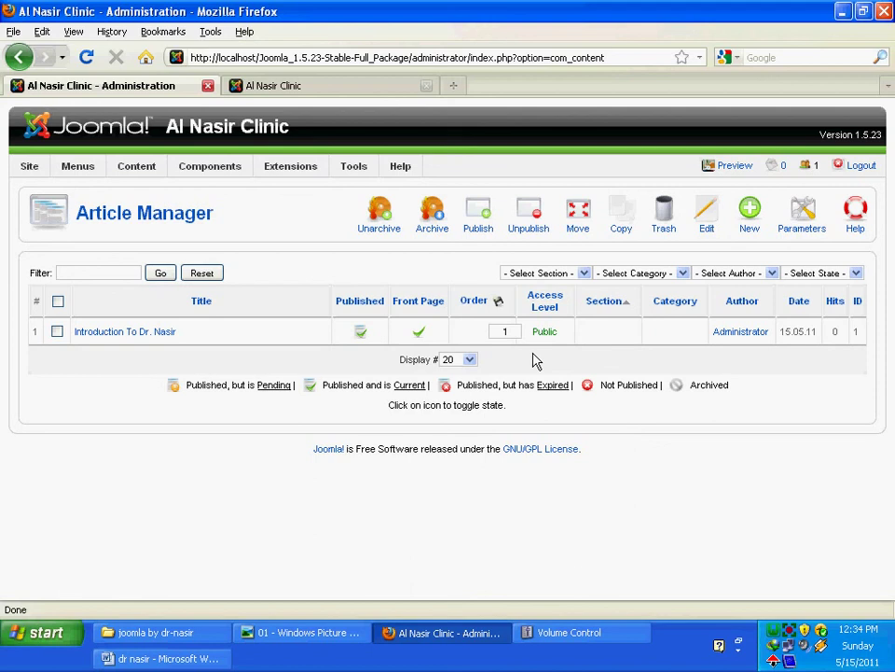
- Reload the clinic's public front page and examine the published introduction article, including its title, portrait photo and biography text
click(311, 90)
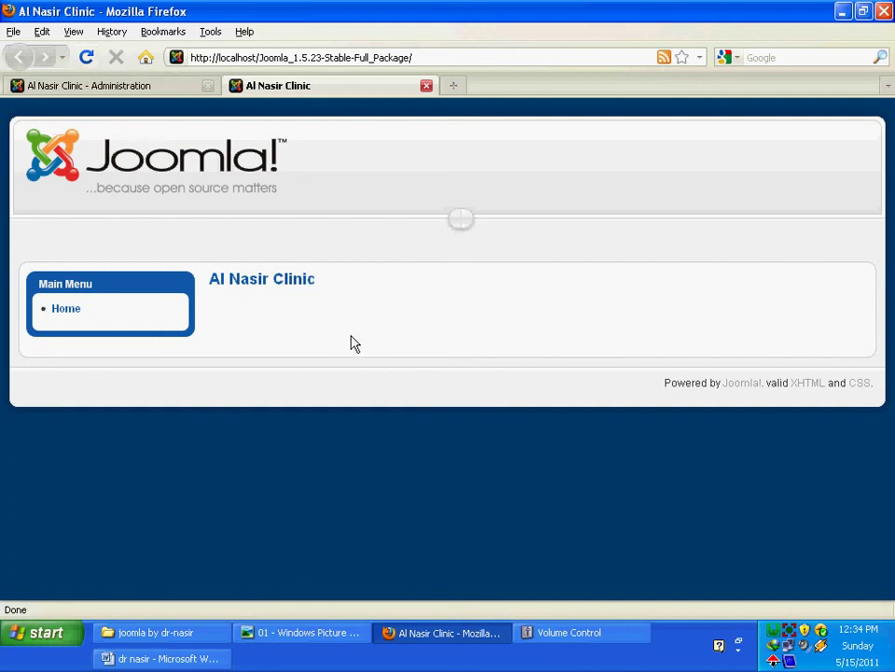
key(F5)
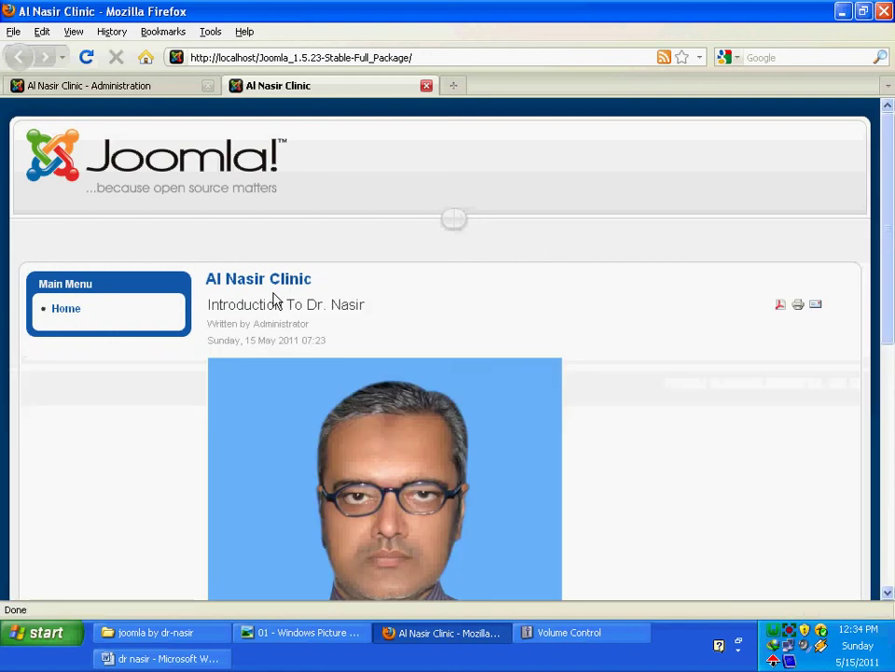
scroll(274, 299, down, 8)
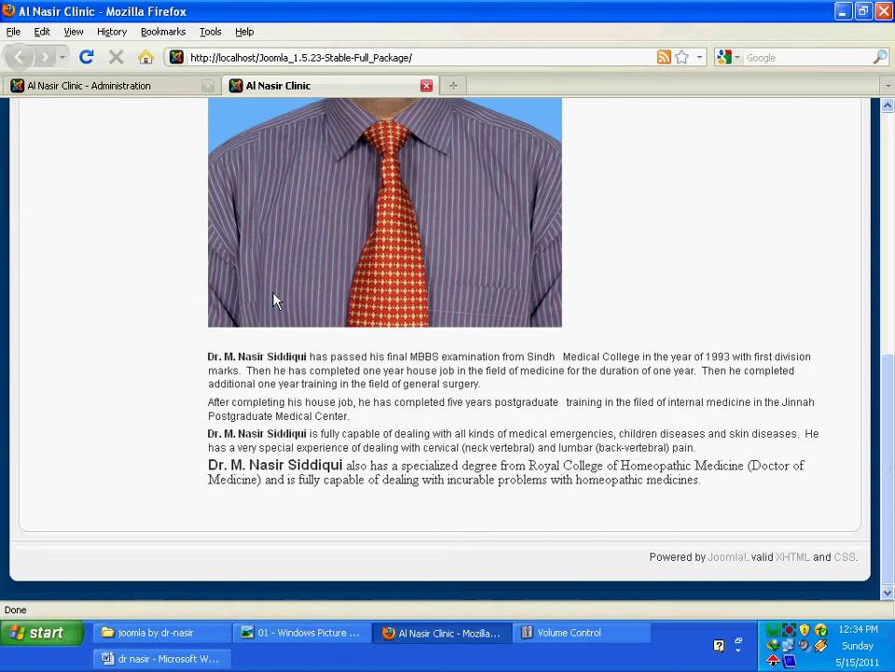
scroll(274, 300, up, 8)
scroll(274, 299, down, 8)
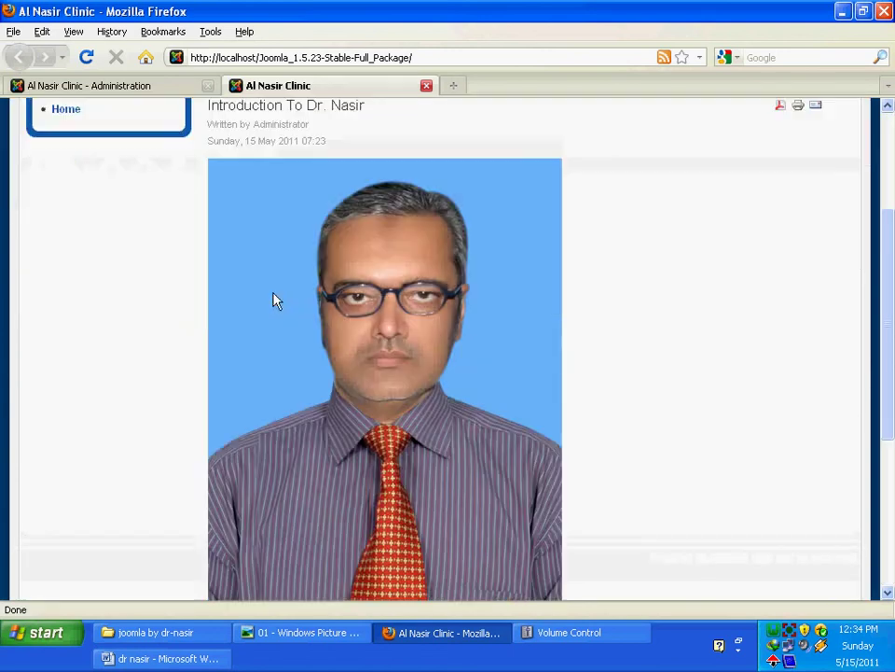
scroll(274, 299, up, 8)
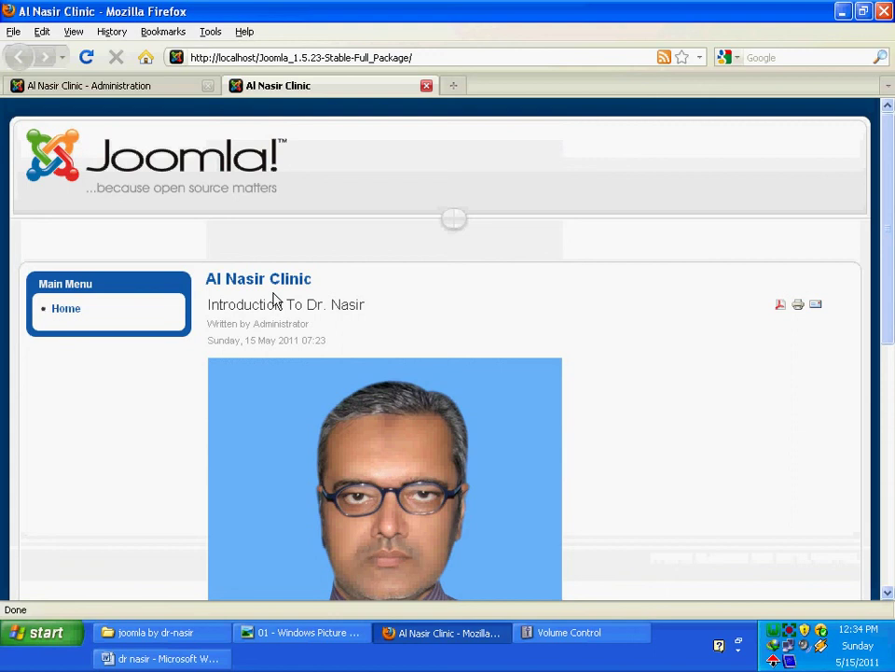
- Reopen the public site's Home page to review the whole article again, and return to the administration's Article Manager
click(58, 313)
scroll(434, 315, down, 8)
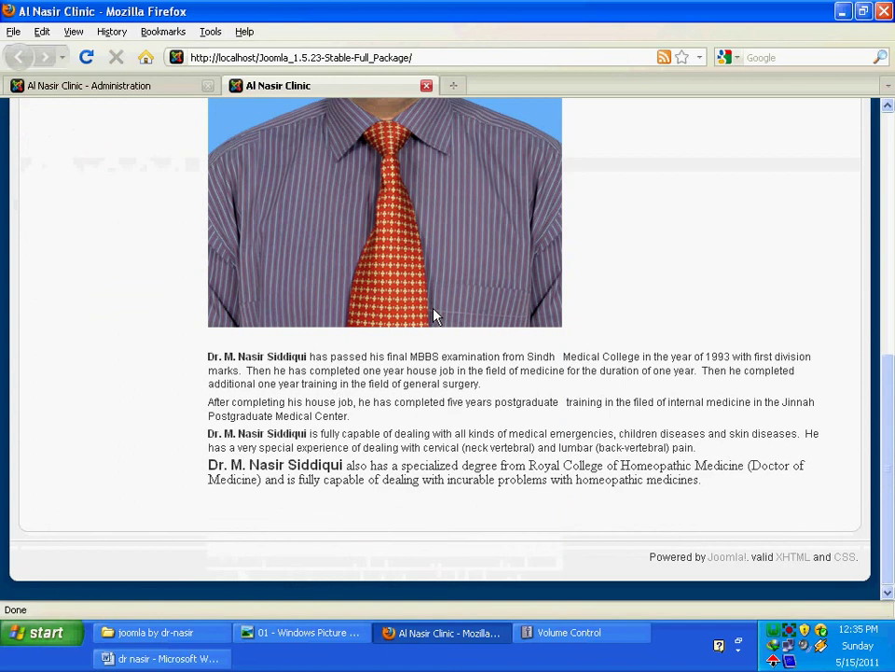
scroll(434, 316, up, 8)
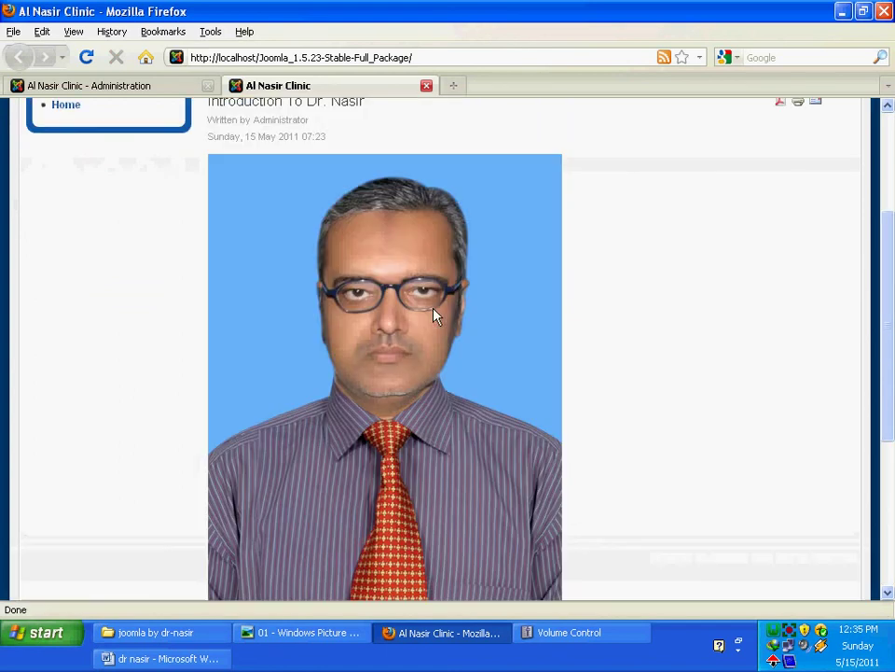
scroll(434, 316, down, 8)
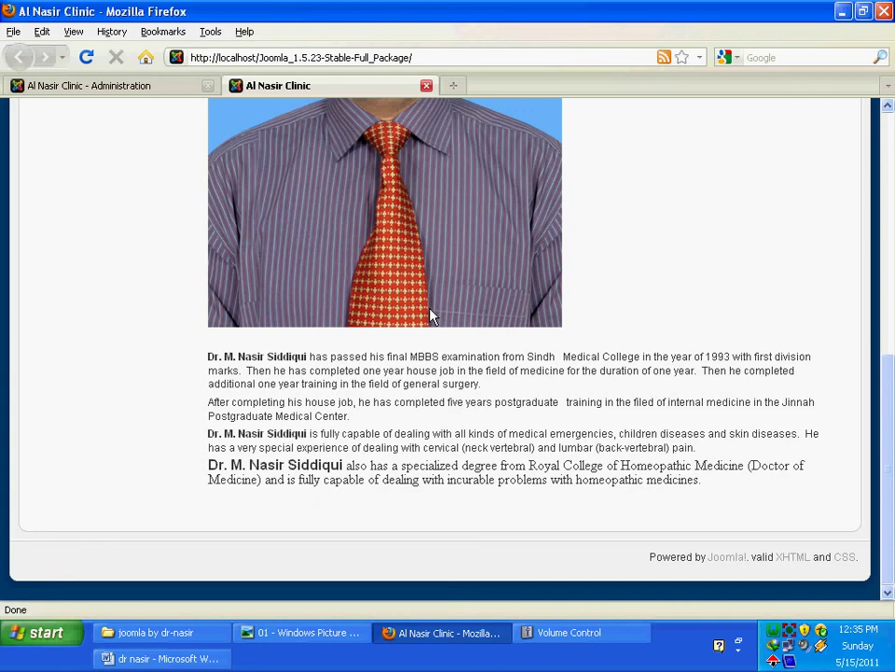
scroll(429, 317, up, 8)
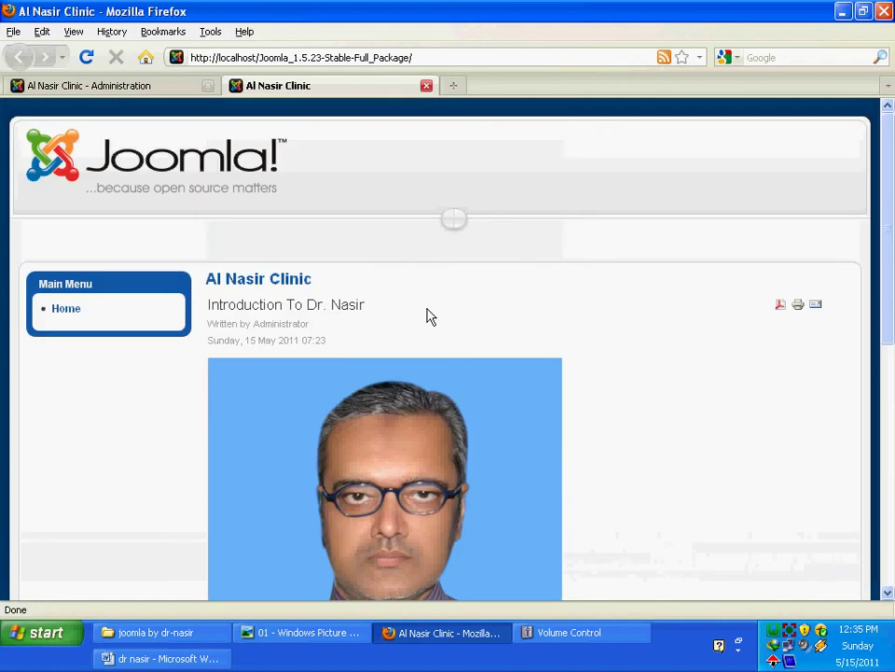
click(84, 91)
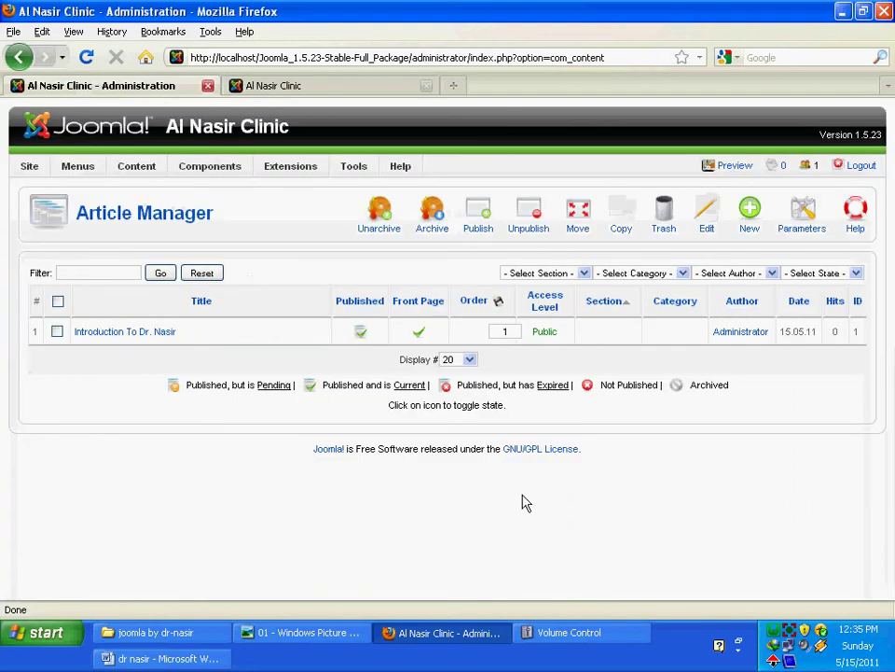